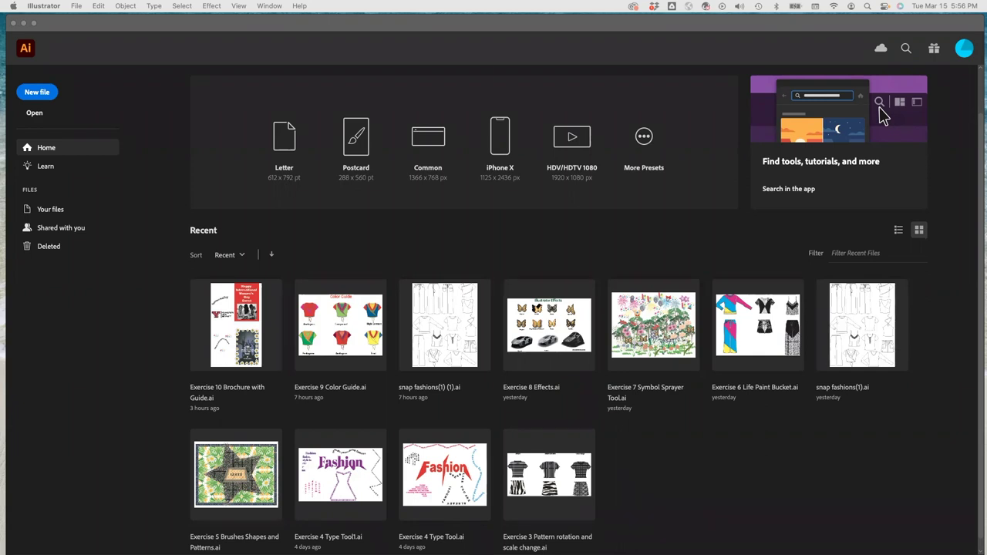
- Bring up the bow reference PDF, reposition its window, then hide it
key(super+Tab)
drag(249, 94, 555, 23)
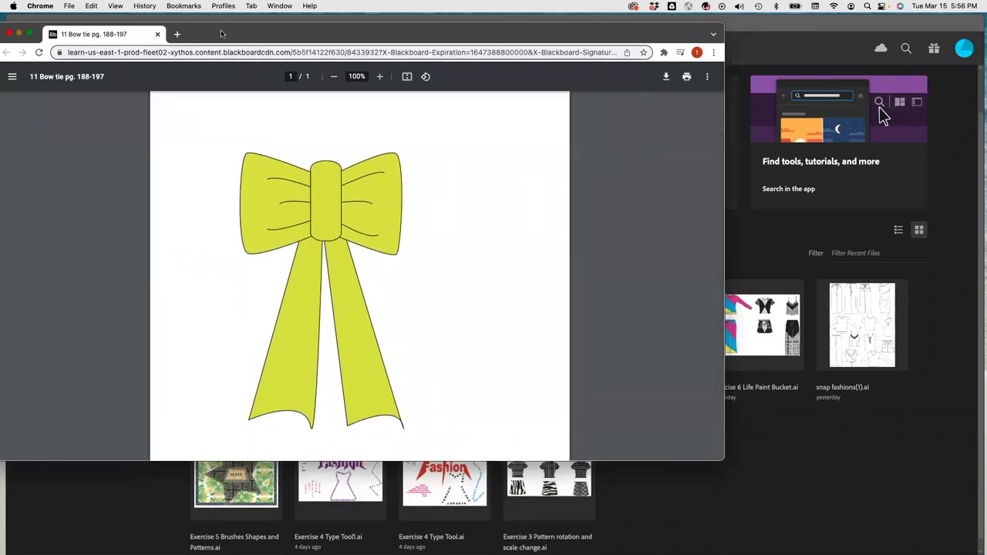
click(21, 33)
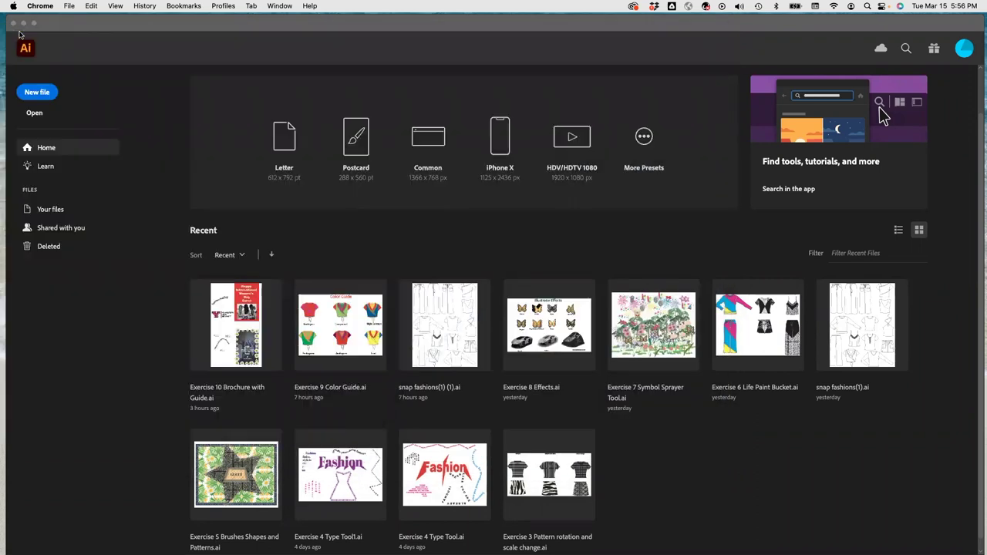
- Create a blank 11 × 8.5 in document and close the floating Swatches and Layers panels
click(40, 94)
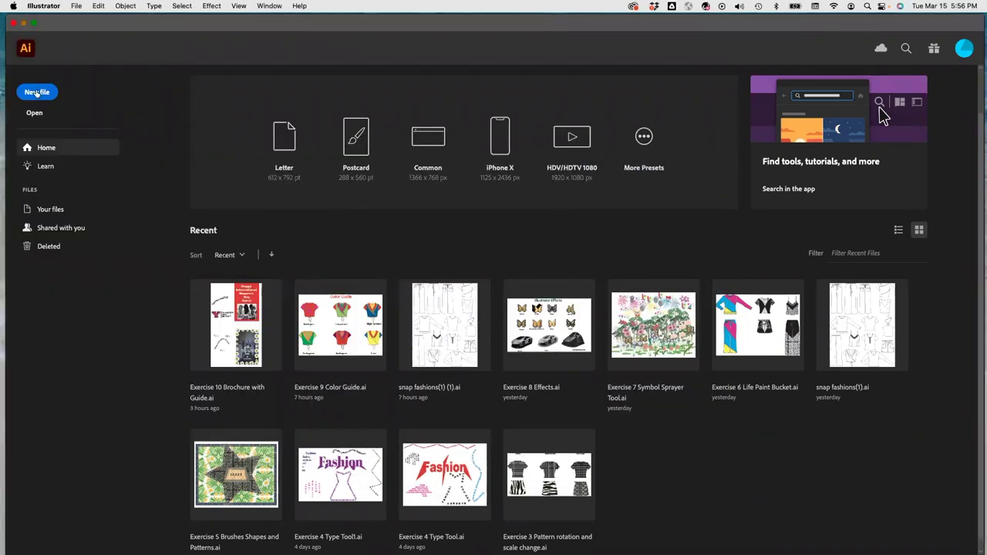
click(37, 93)
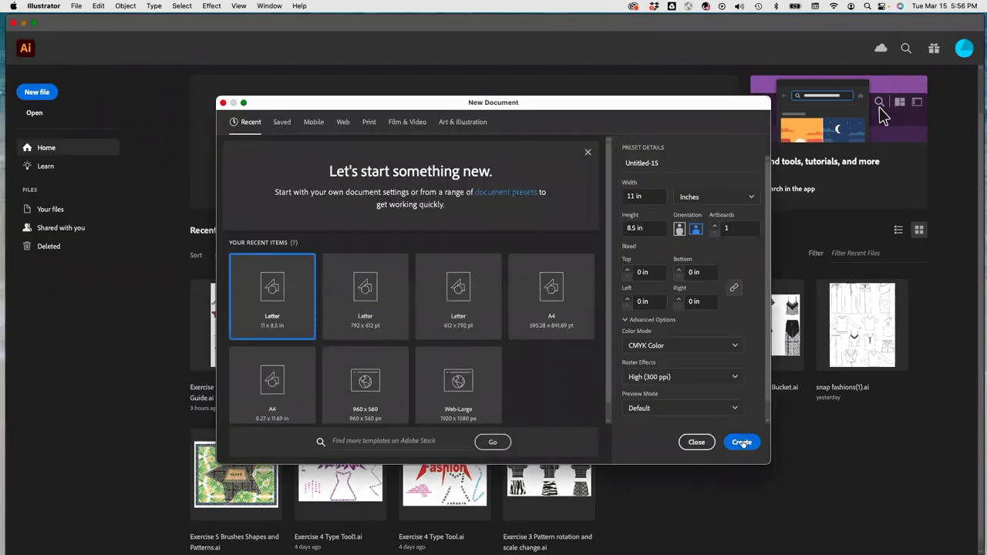
click(742, 442)
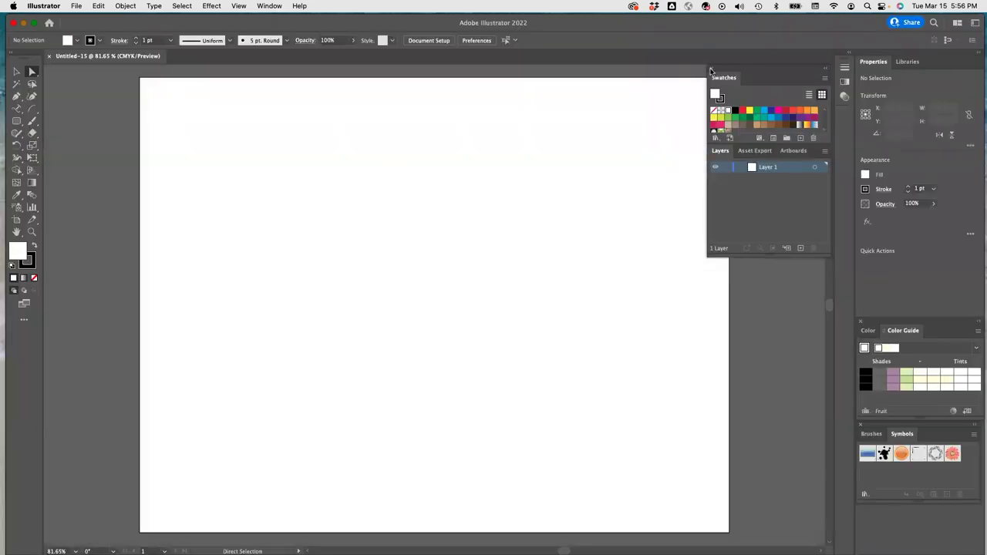
click(712, 68)
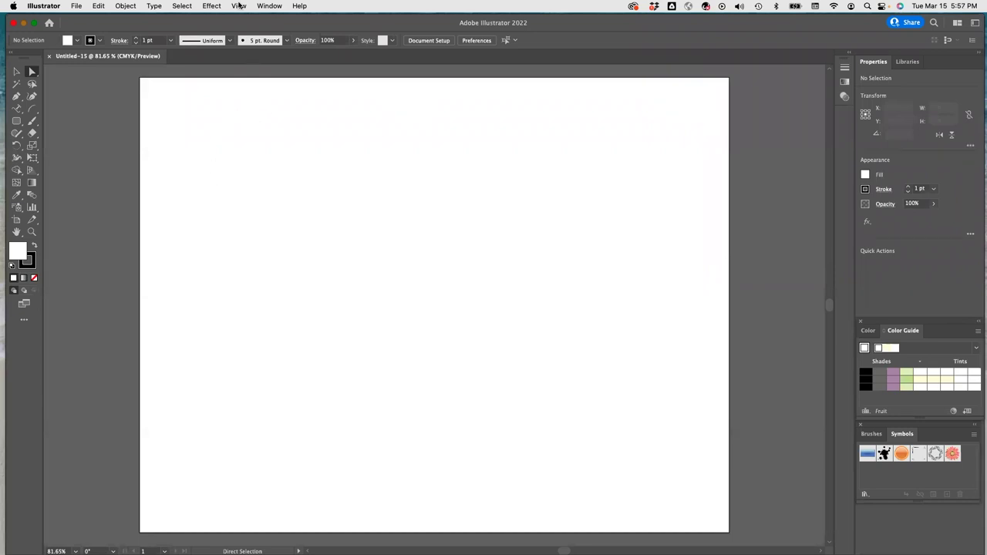
- Show rulers along the canvas edges and the grid over the artboard
click(239, 7)
mouse_move(285, 429)
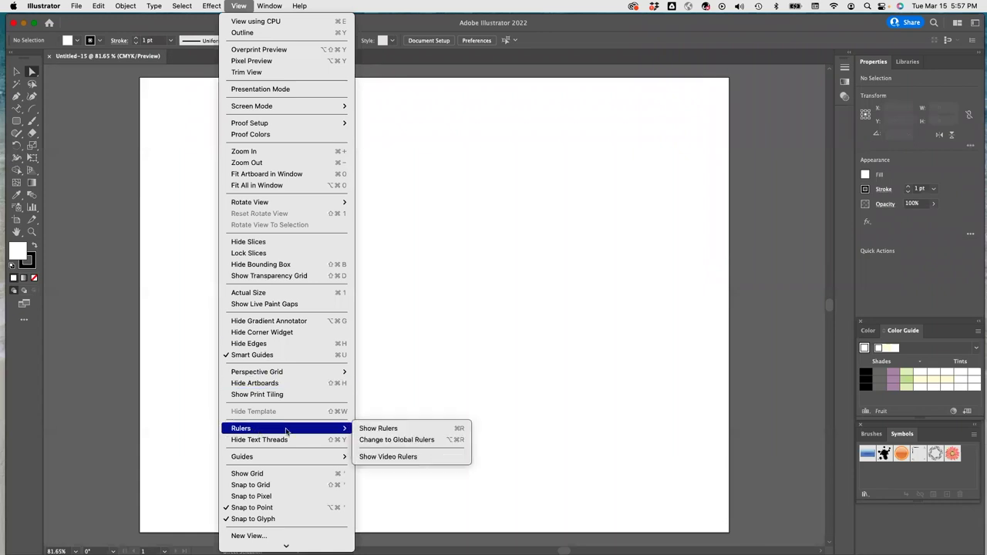
click(376, 429)
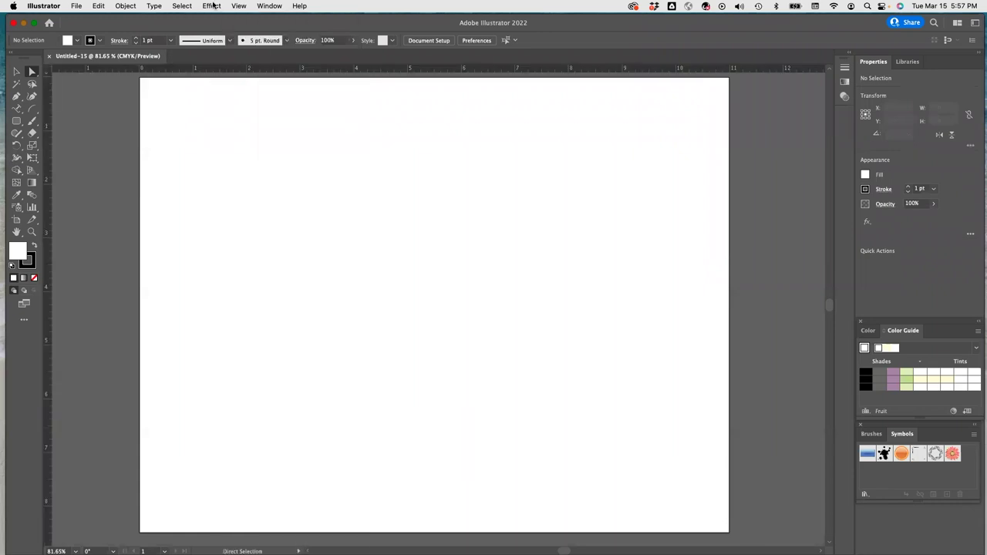
click(212, 6)
mouse_move(239, 6)
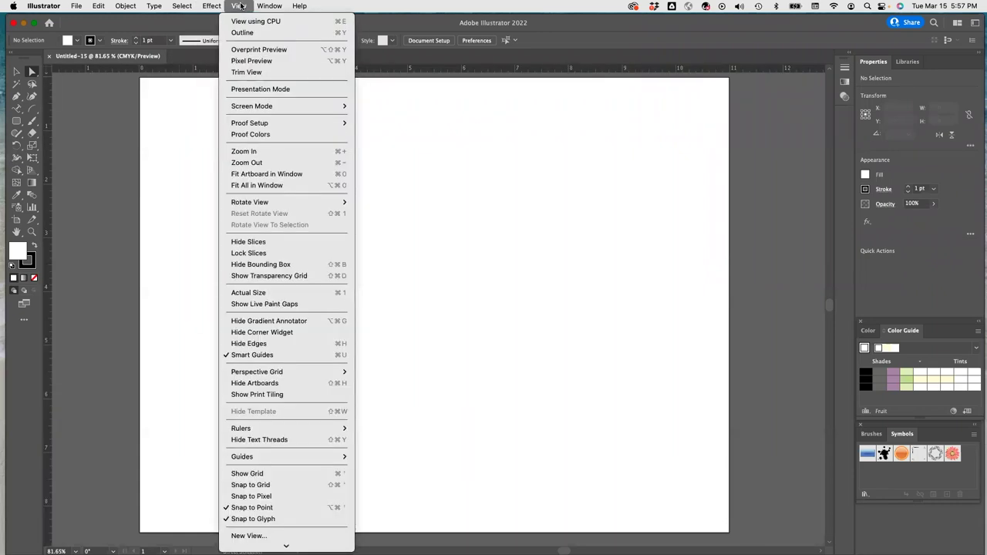
click(273, 475)
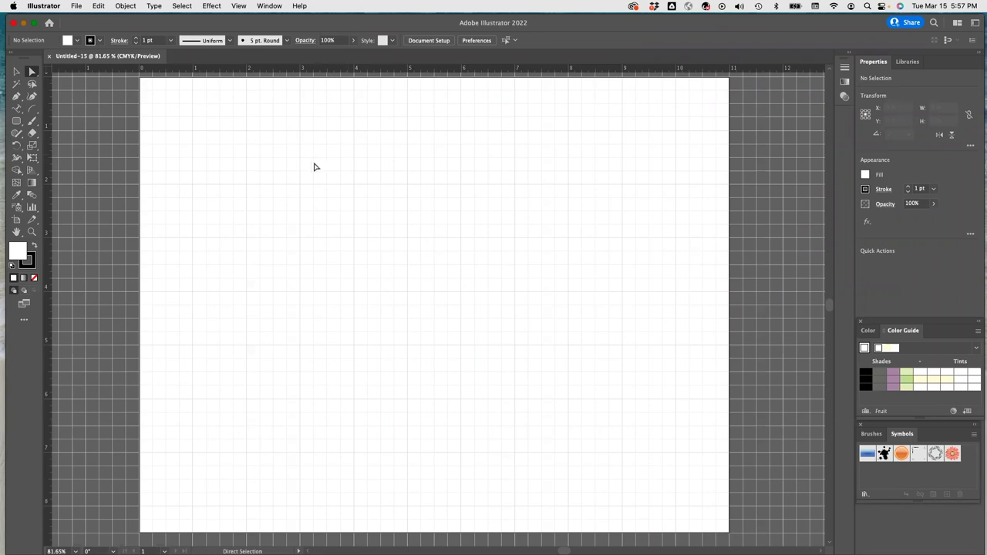
click(40, 6)
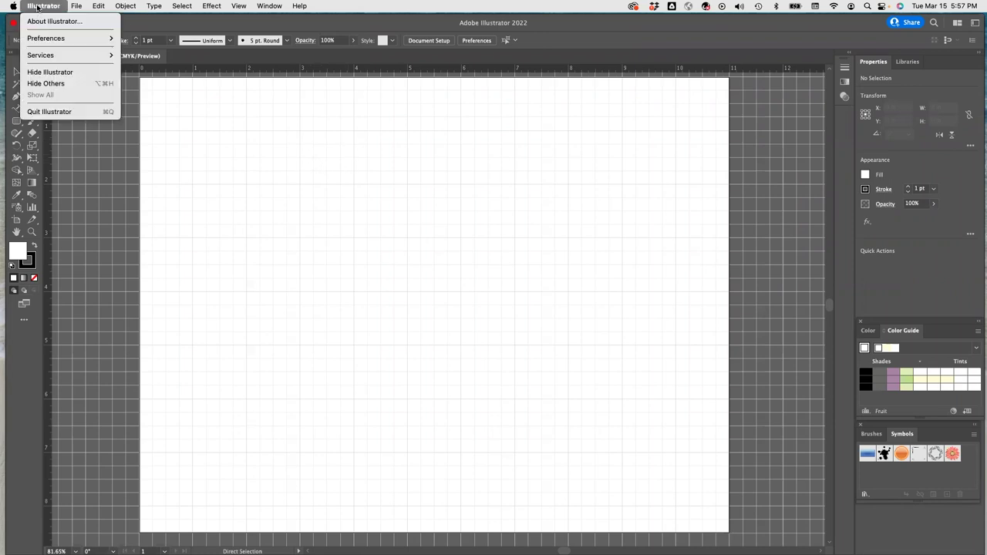
- Set the grid to 8 subdivisions per 1 in gridline in Guides & Grid preferences
mouse_move(58, 41)
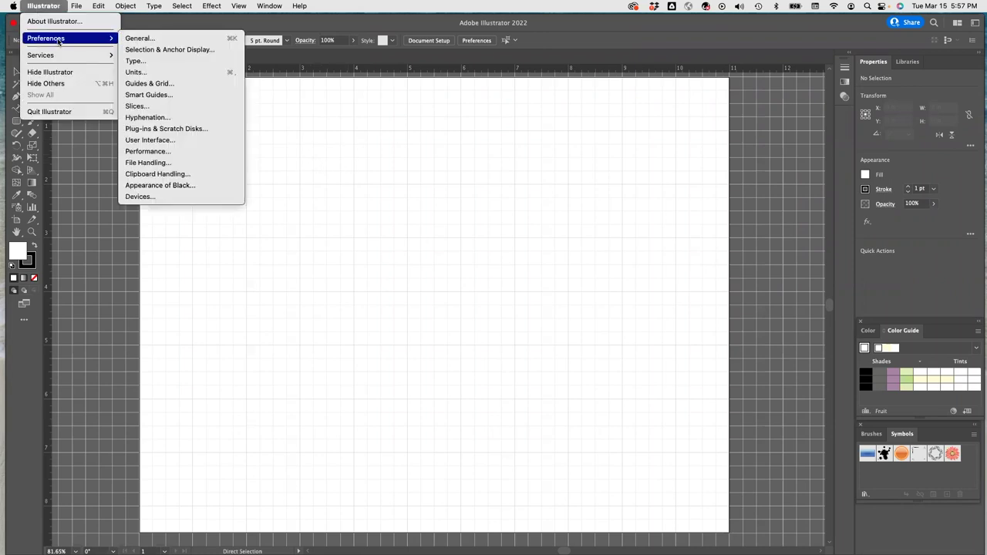
click(151, 84)
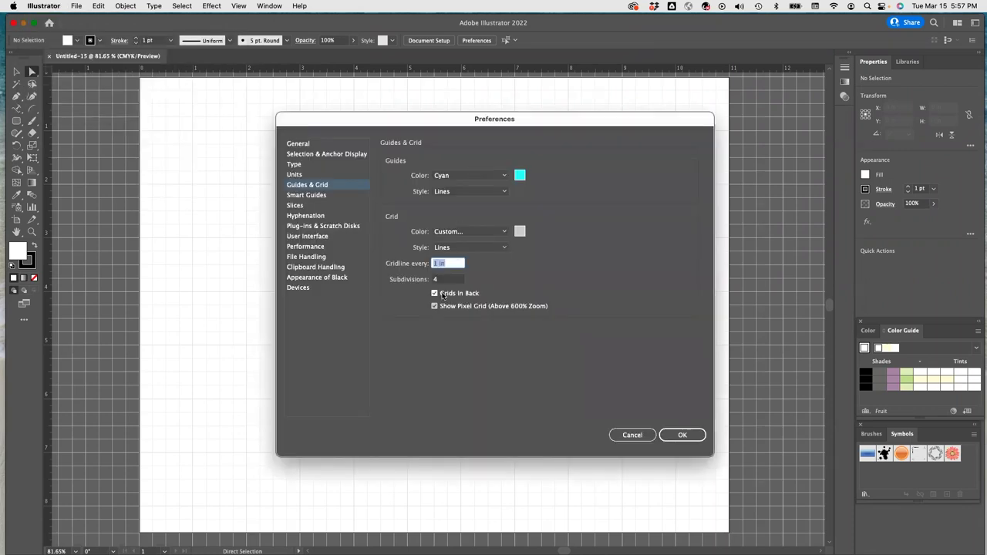
click(437, 280)
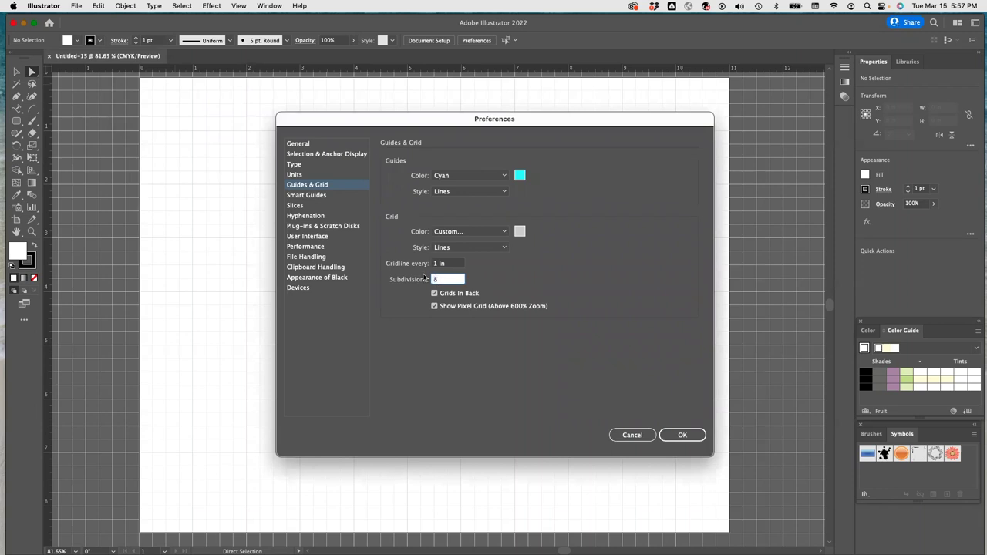
text(8)
key(Return)
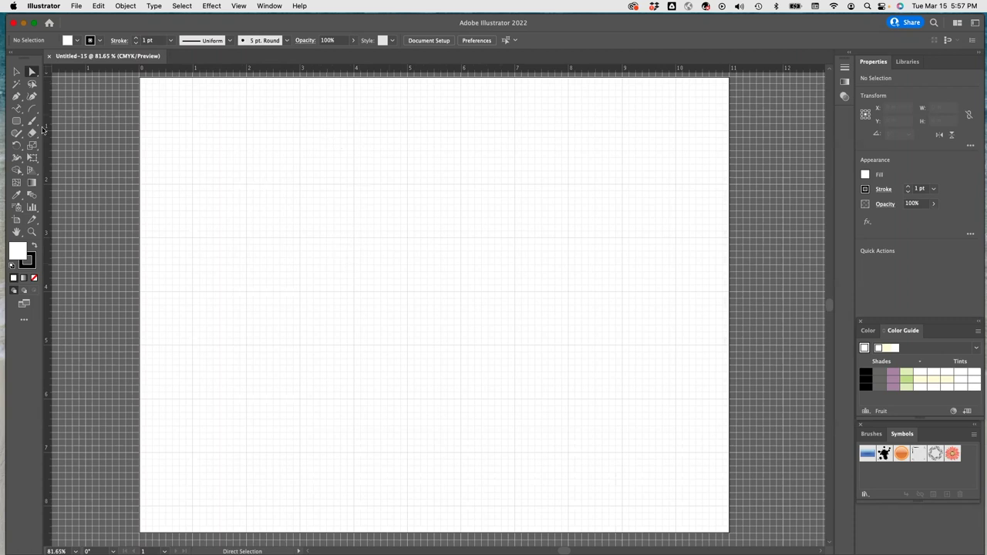
drag(21, 127, 58, 126)
- Set the stroke weight to 2 pt and the stroke colour to black
click(170, 40)
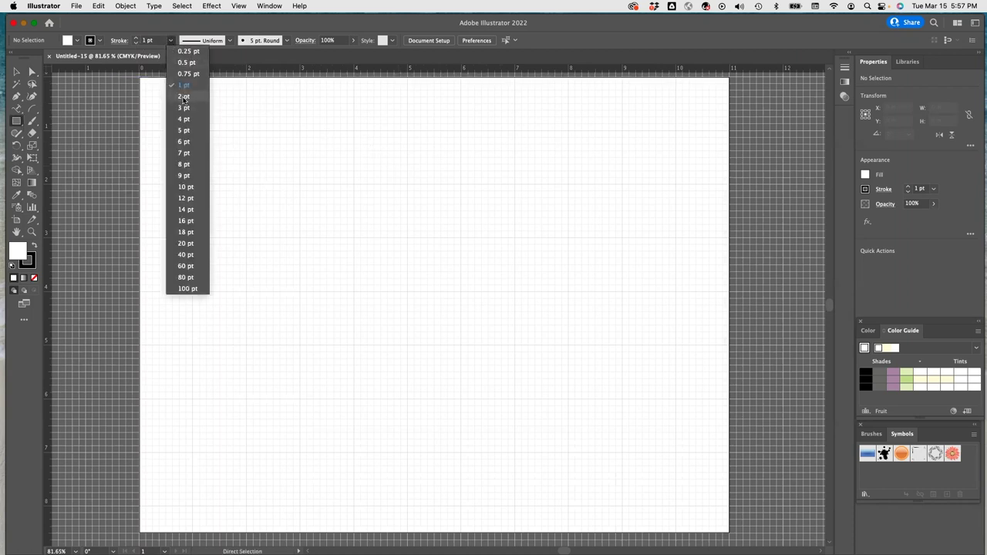
click(183, 96)
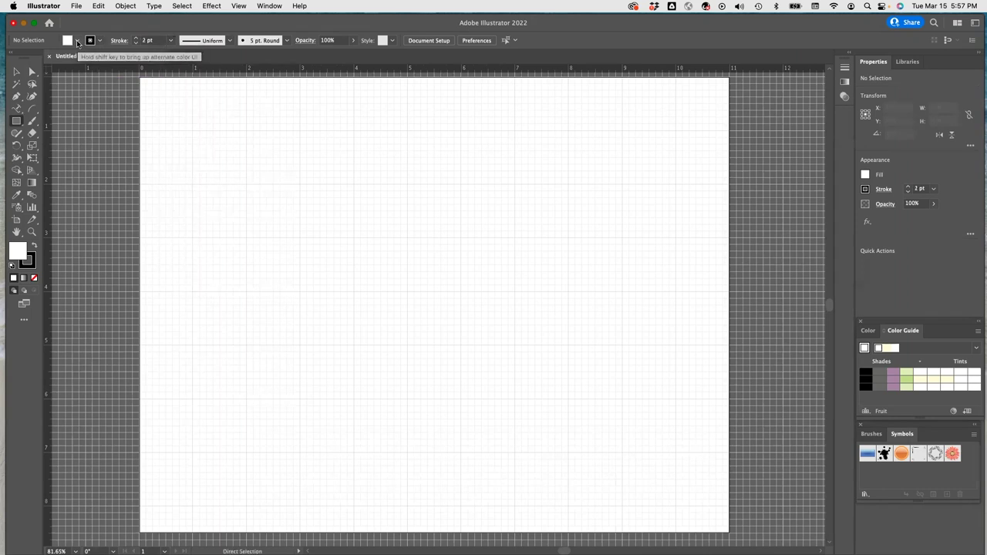
click(77, 40)
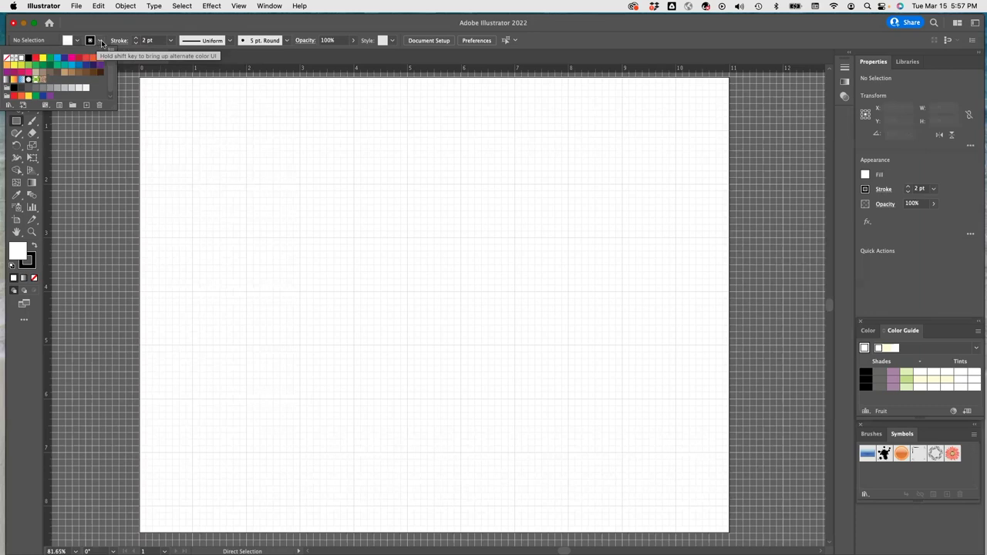
click(102, 43)
click(101, 42)
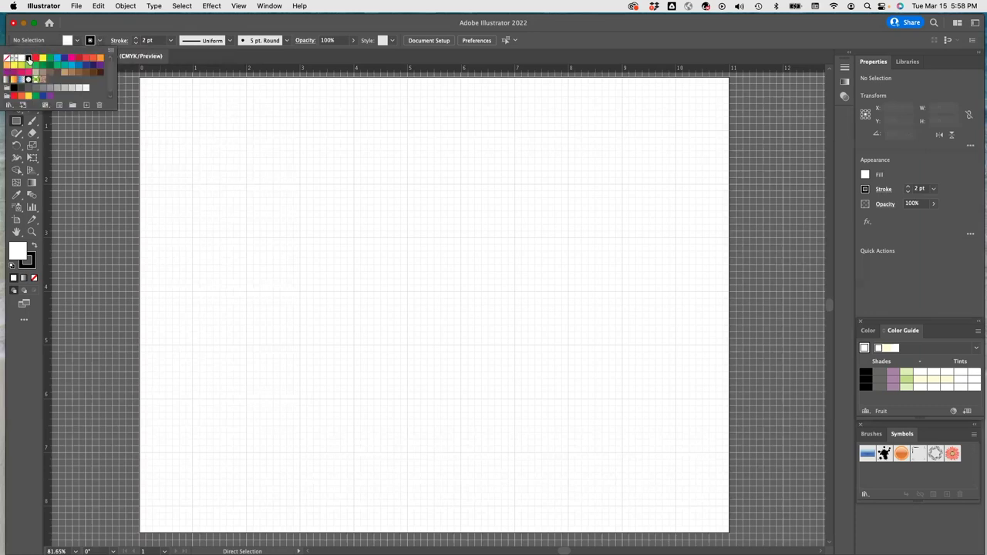
click(99, 43)
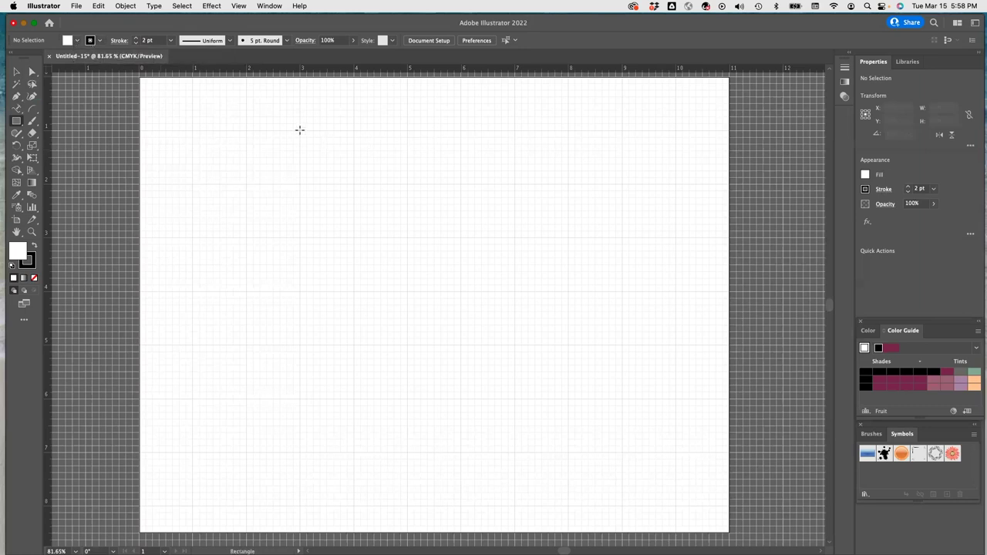
- Draw and delete a trial rectangle, then turn on Snap to Grid
drag(300, 130, 379, 200)
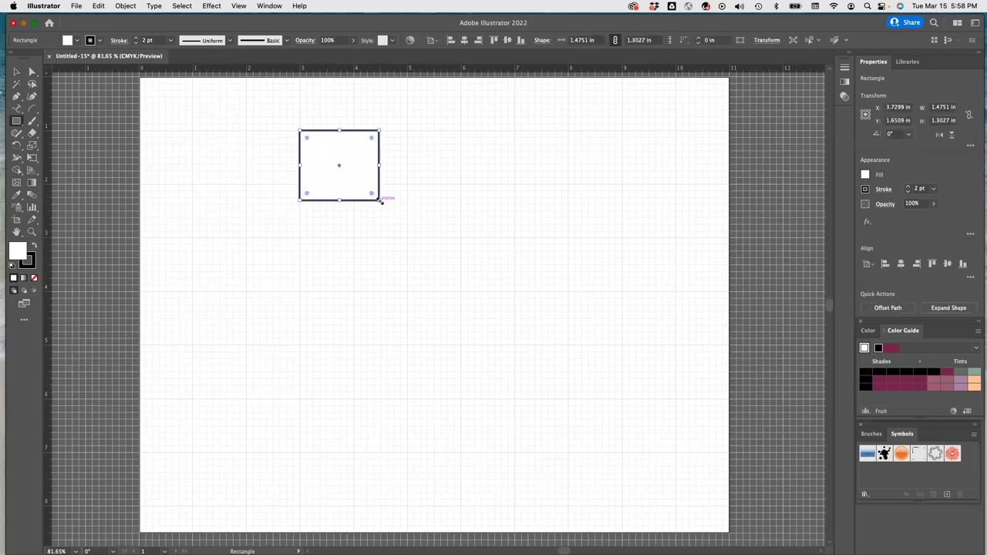
key(Delete)
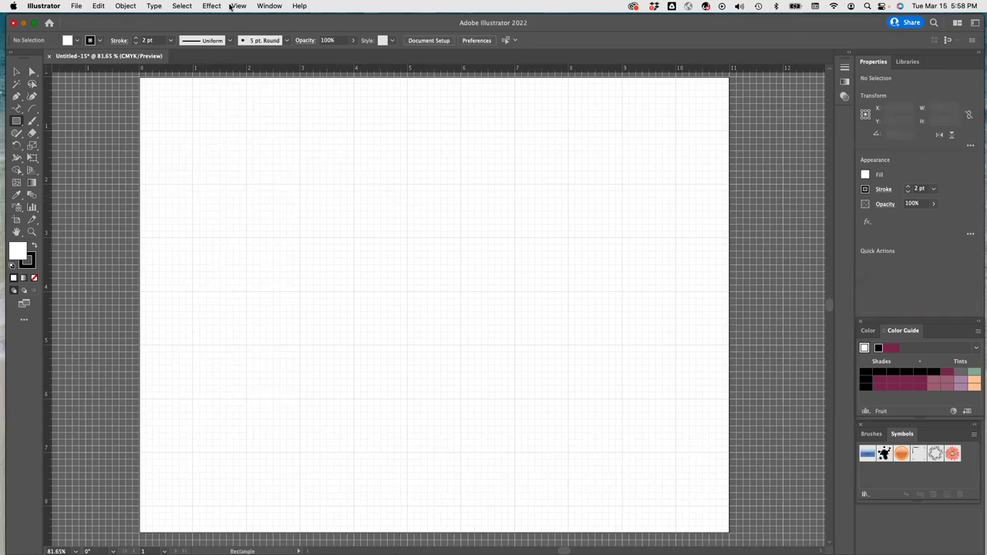
click(237, 6)
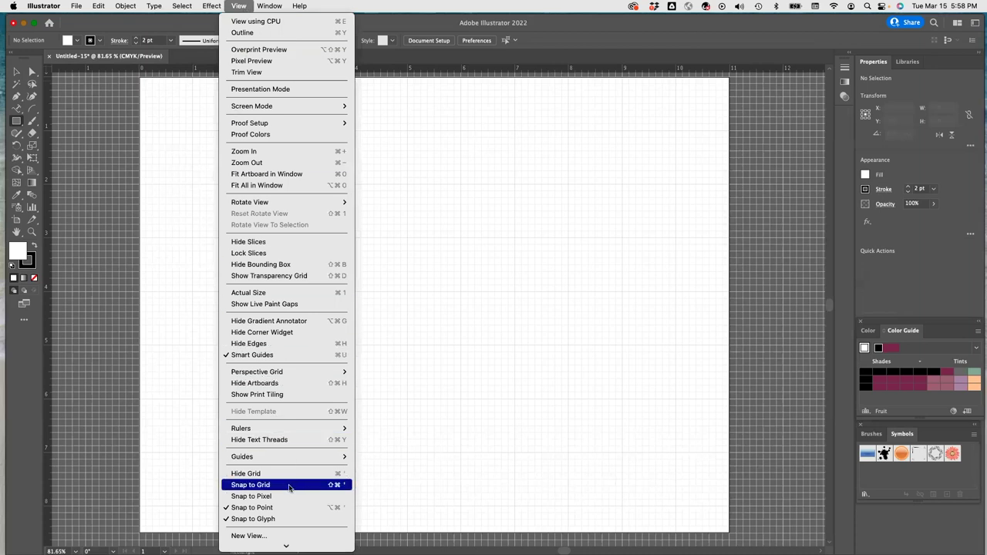
click(289, 485)
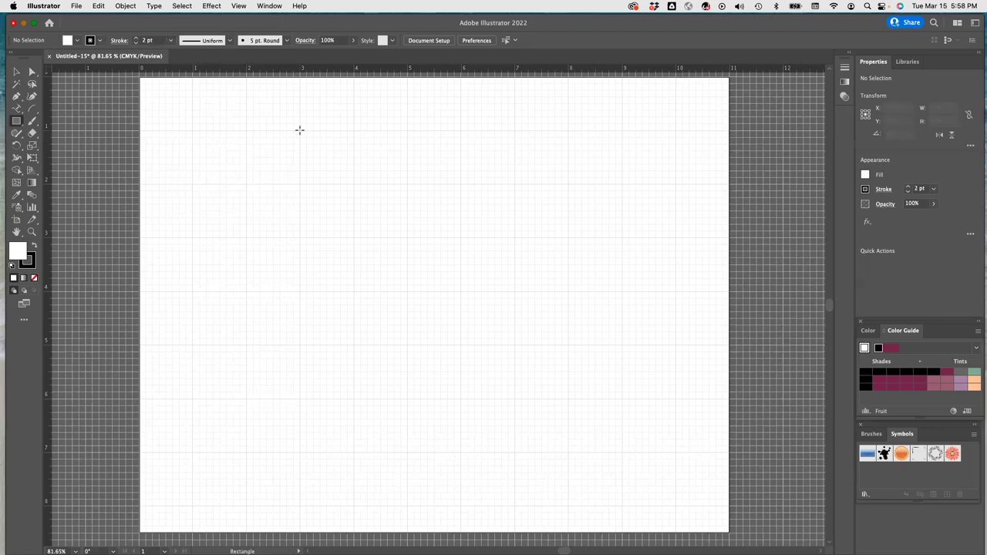
- Draw a 3 × 2 in rectangle snapped to the grid and zoom in on it
mouse_move(300, 130)
mouse_down()
mouse_move(460, 158)
mouse_move(462, 237)
mouse_up()
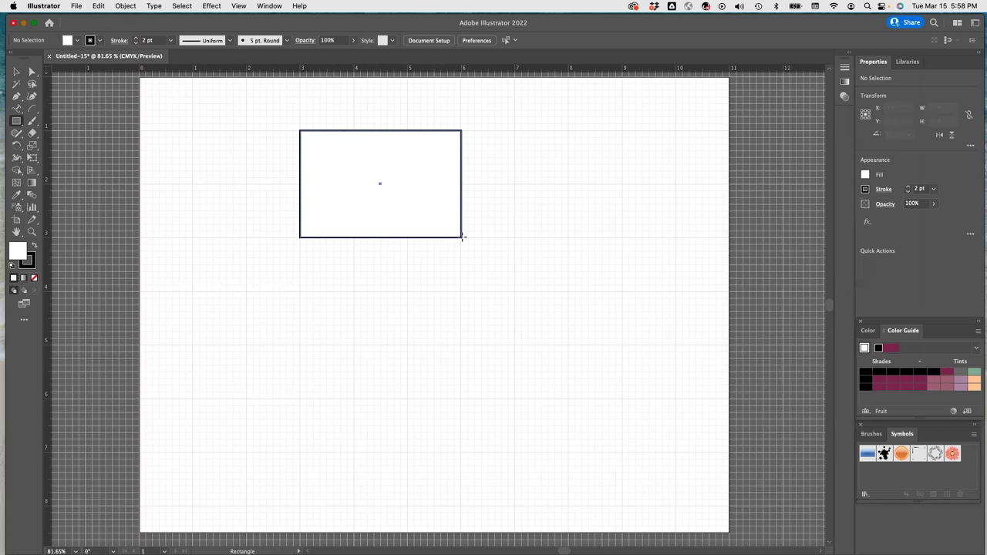
drag(462, 237, 462, 236)
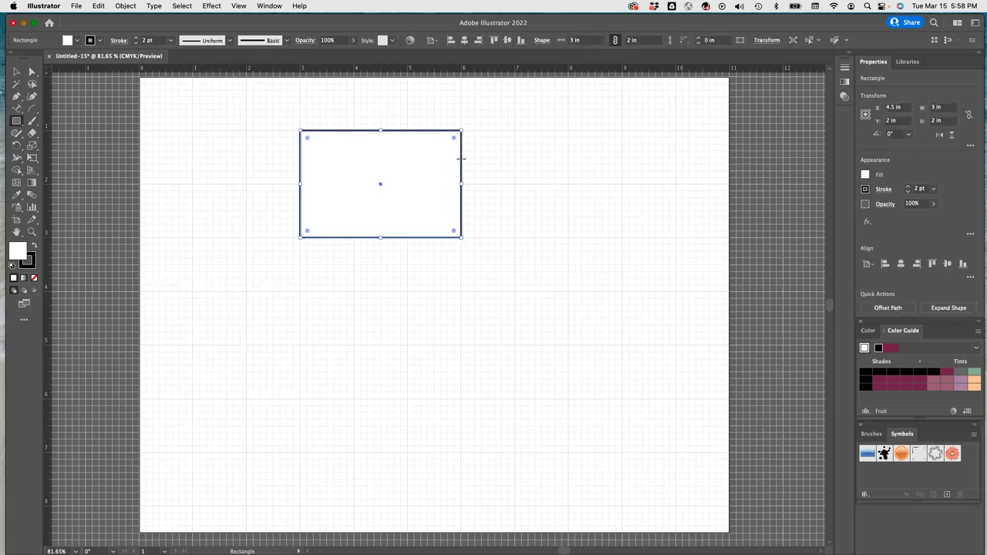
key(super+equal)
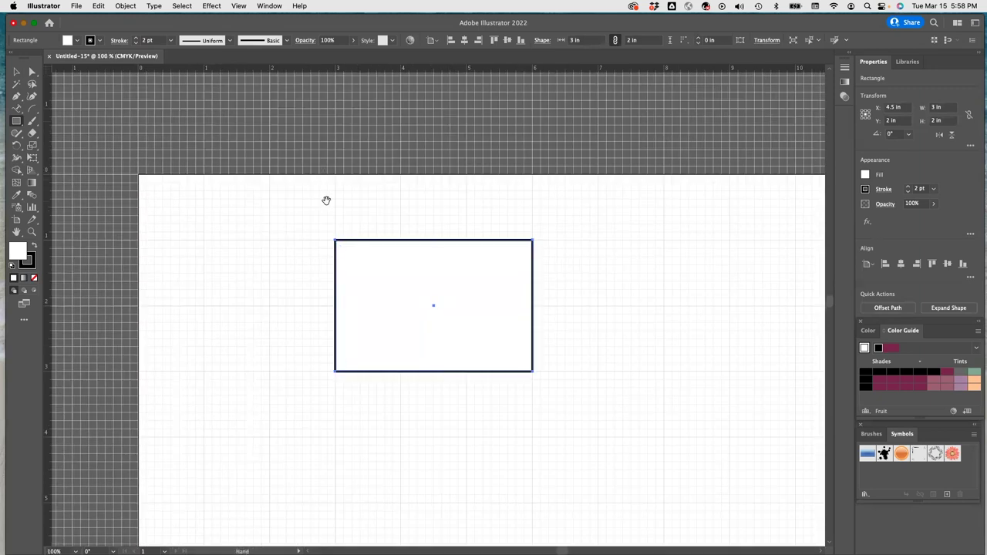
scroll(286, 159, down, 4)
scroll(286, 159, right, 2)
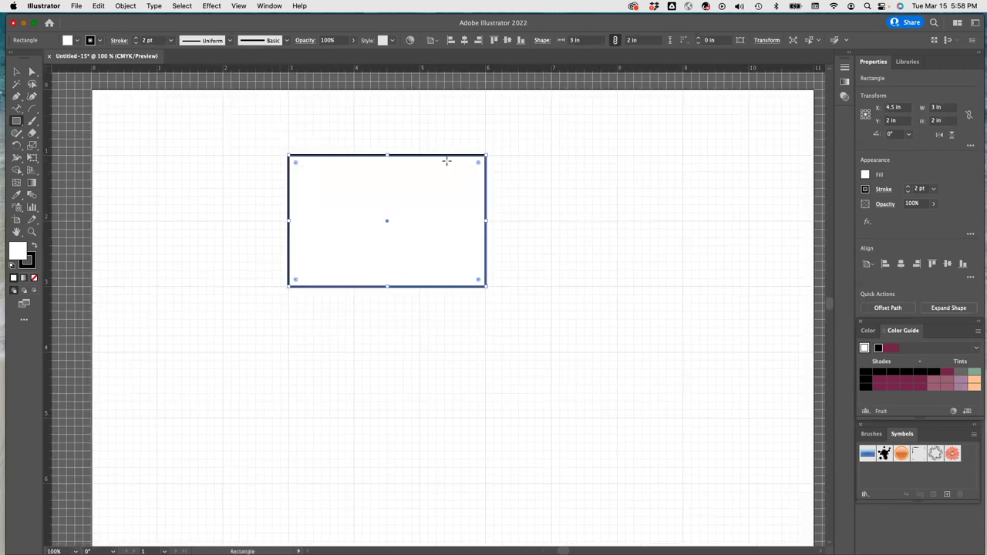
key(super+equal)
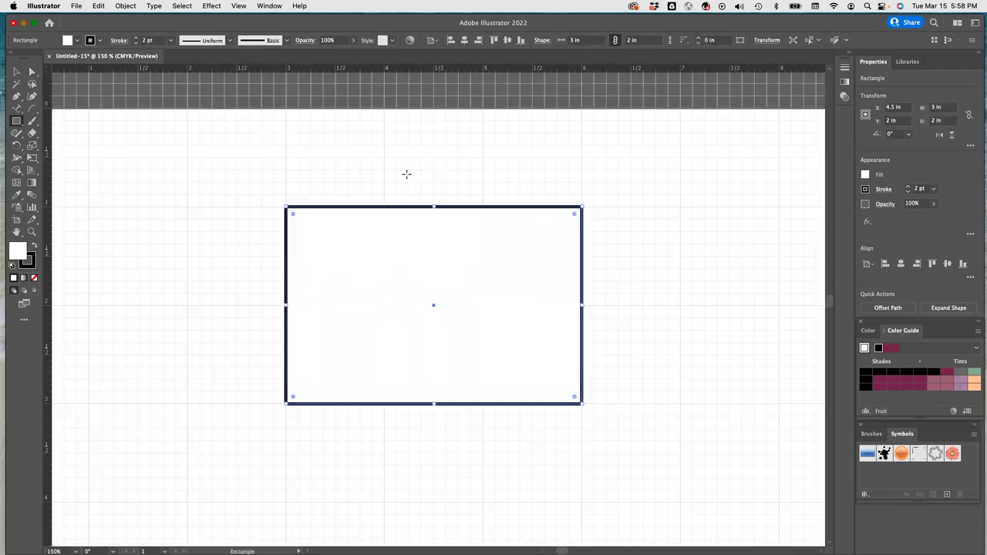
key(a)
key(super+equal)
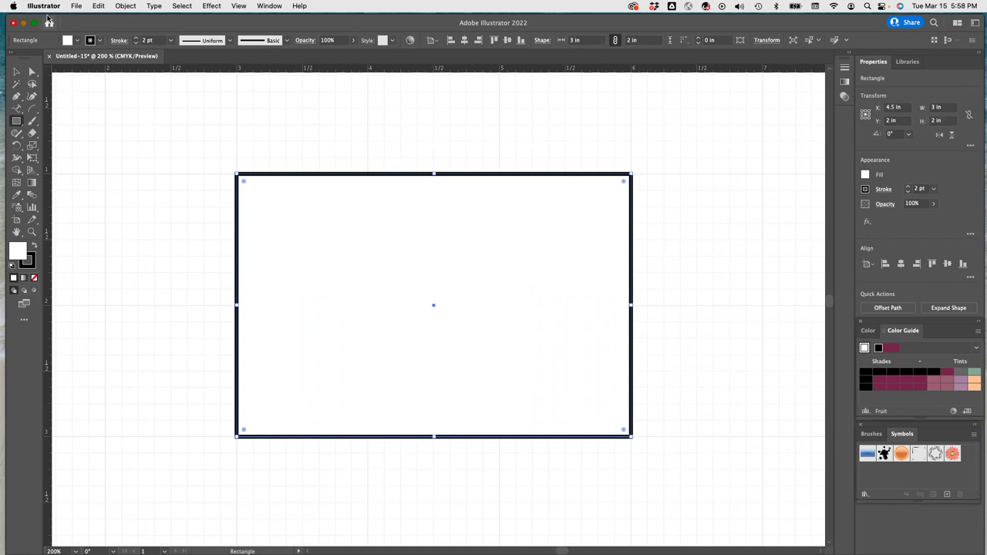
drag(17, 97, 58, 112)
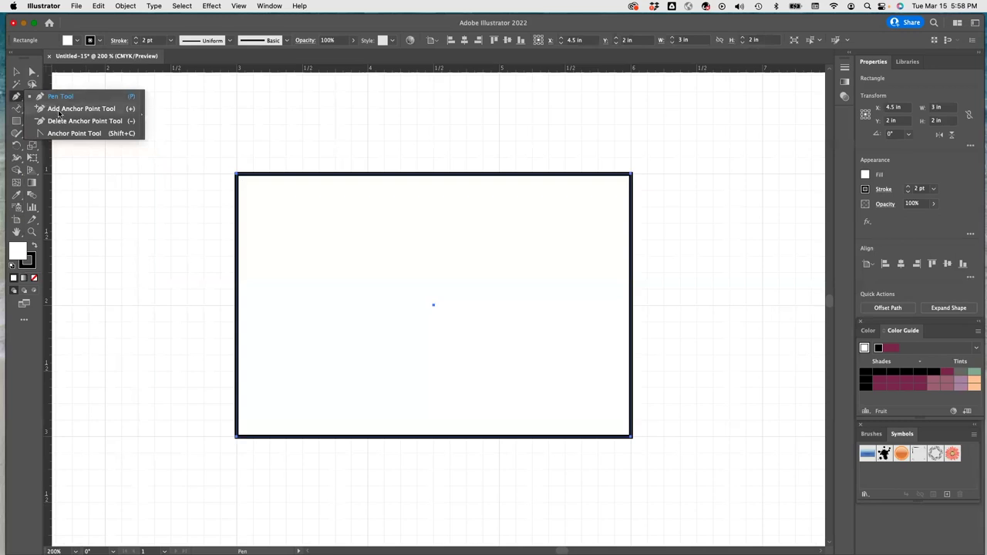
- Add anchor points at 4.25 in and 4.75 in on the rectangle's top and bottom edges
drag(59, 114, 54, 113)
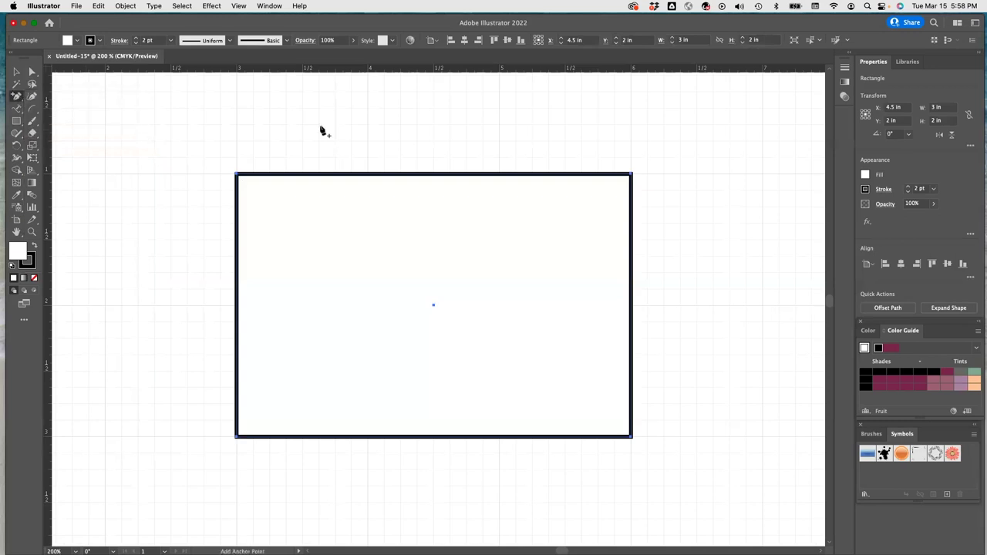
click(401, 176)
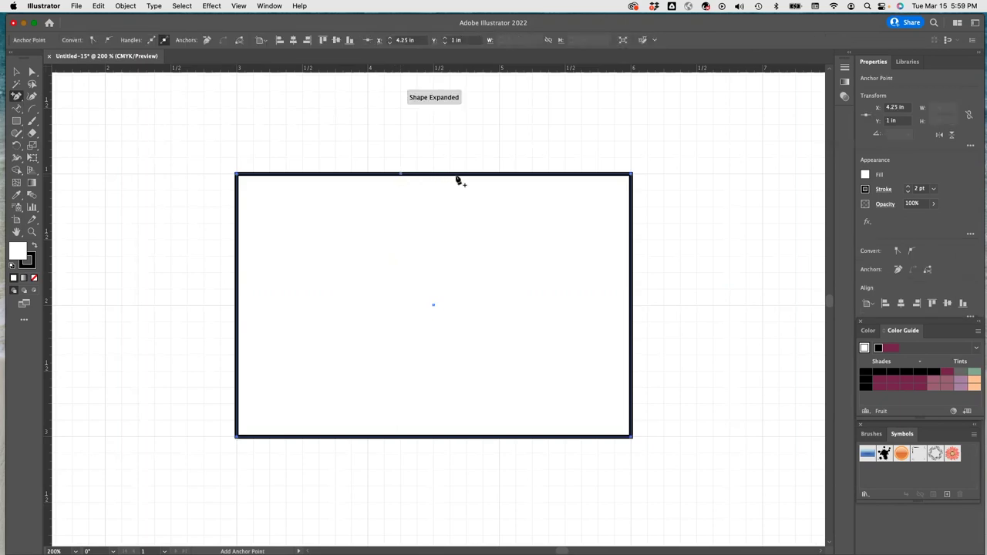
click(468, 176)
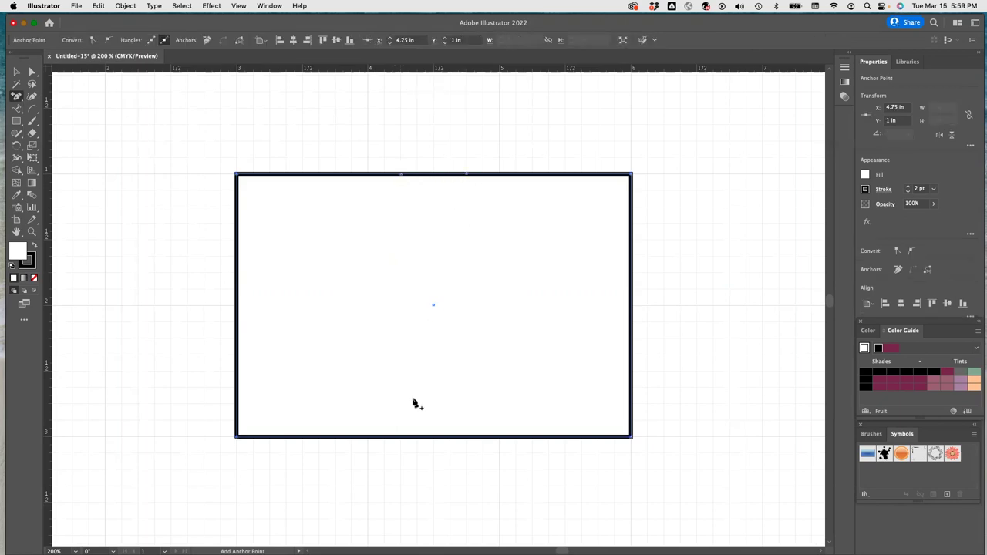
click(400, 442)
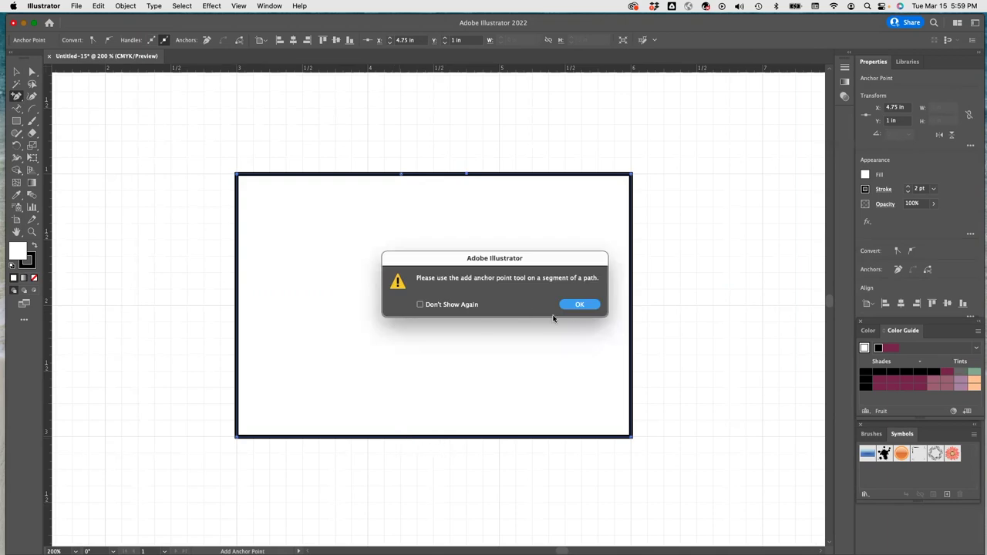
click(579, 306)
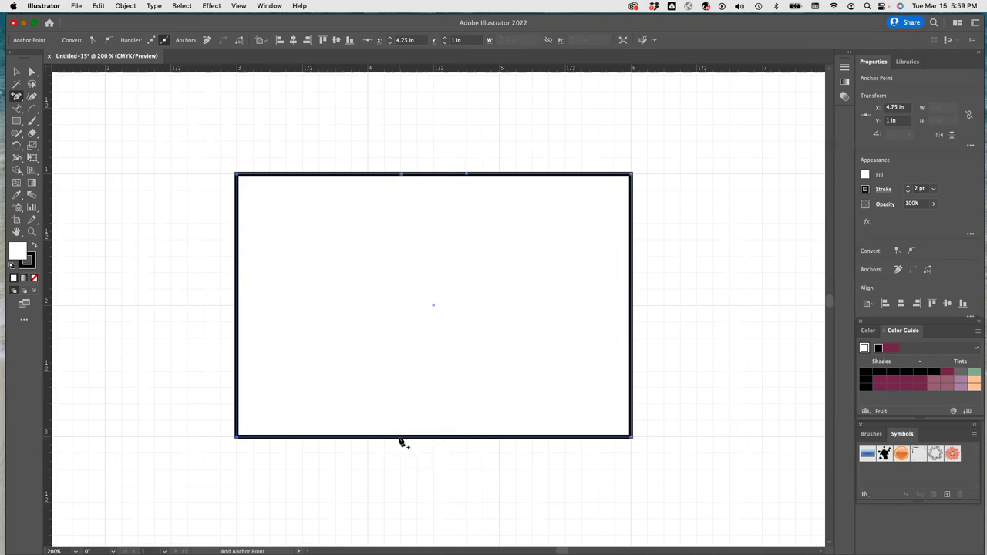
click(400, 438)
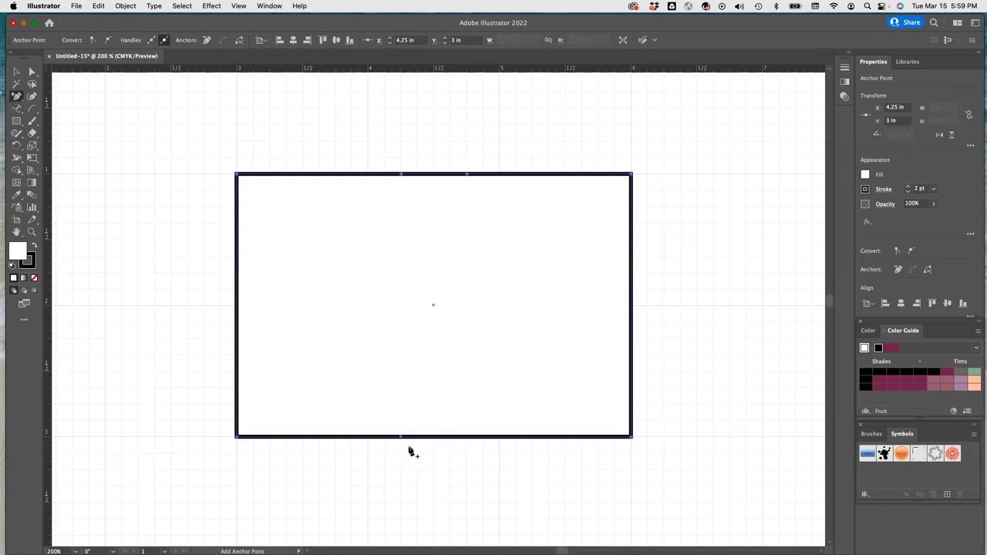
click(465, 443)
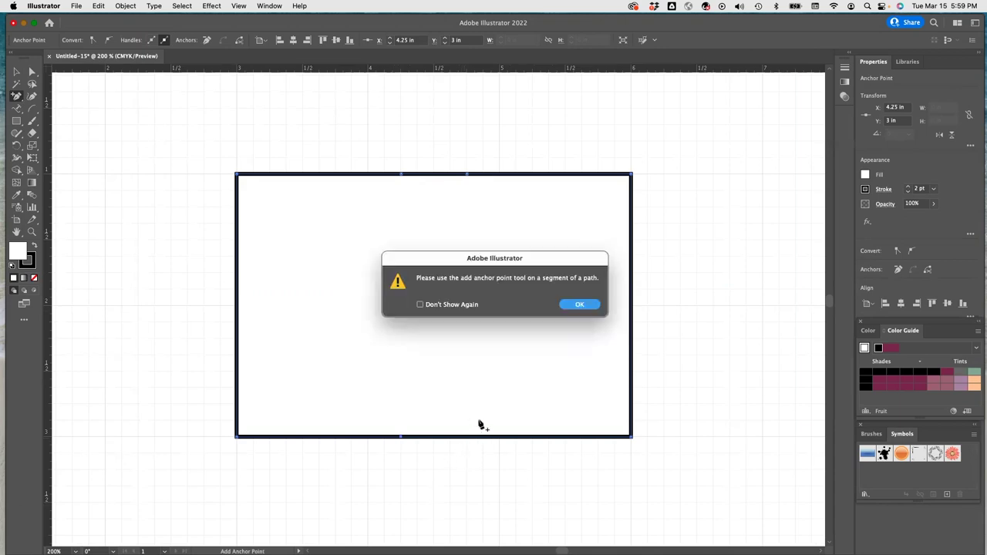
click(576, 306)
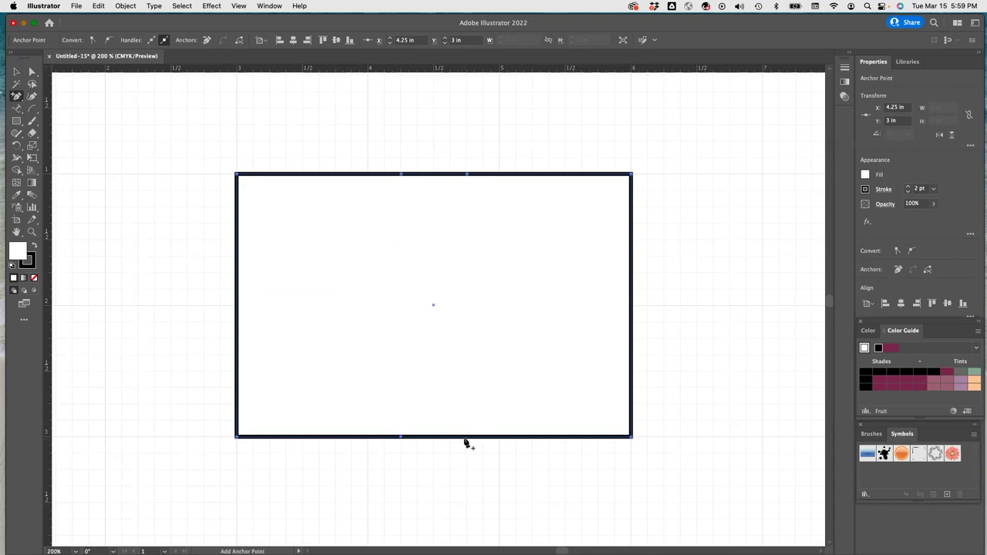
click(466, 444)
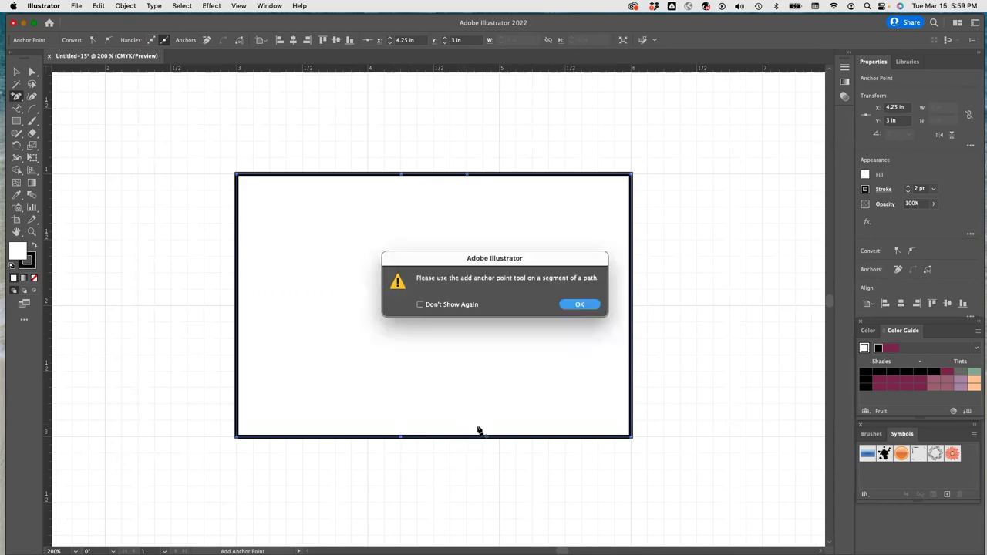
click(577, 305)
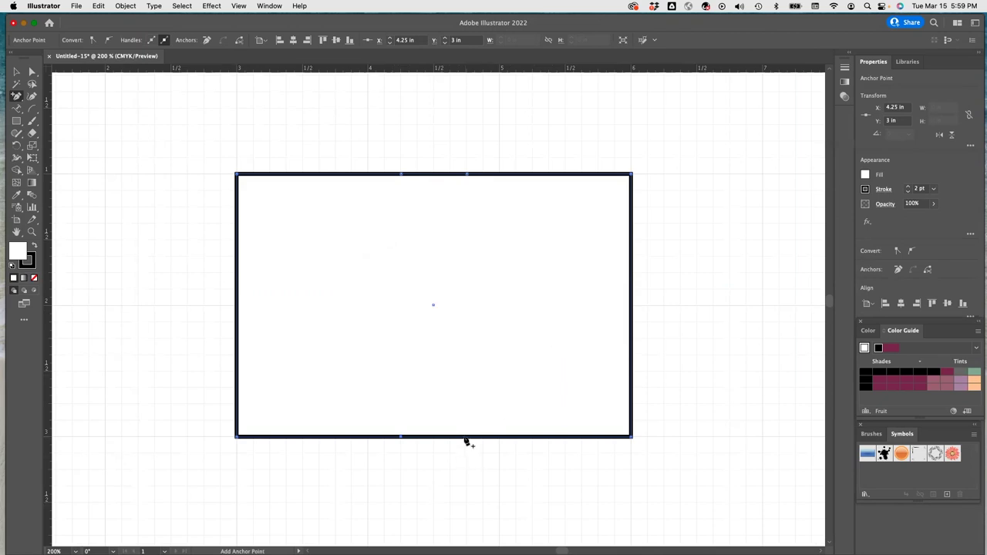
click(469, 442)
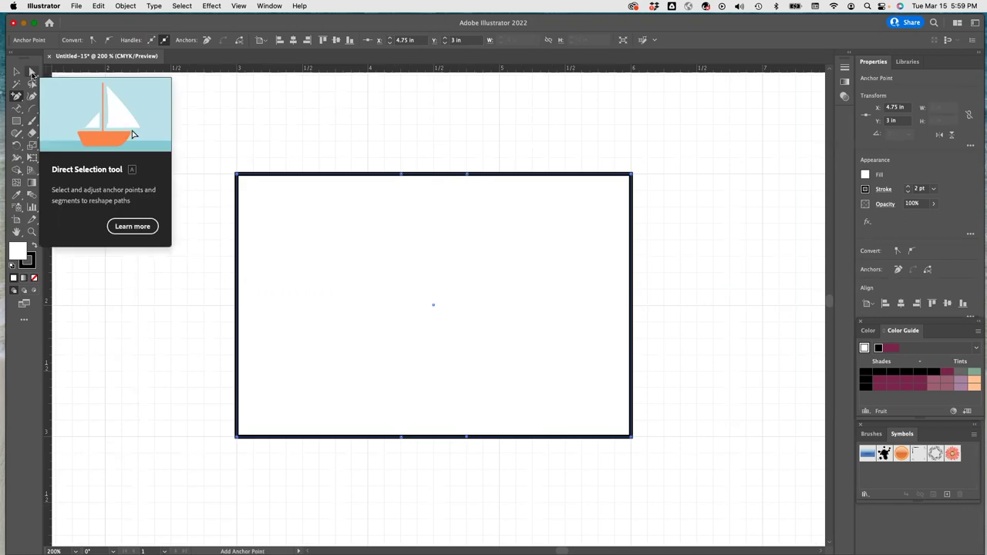
click(31, 73)
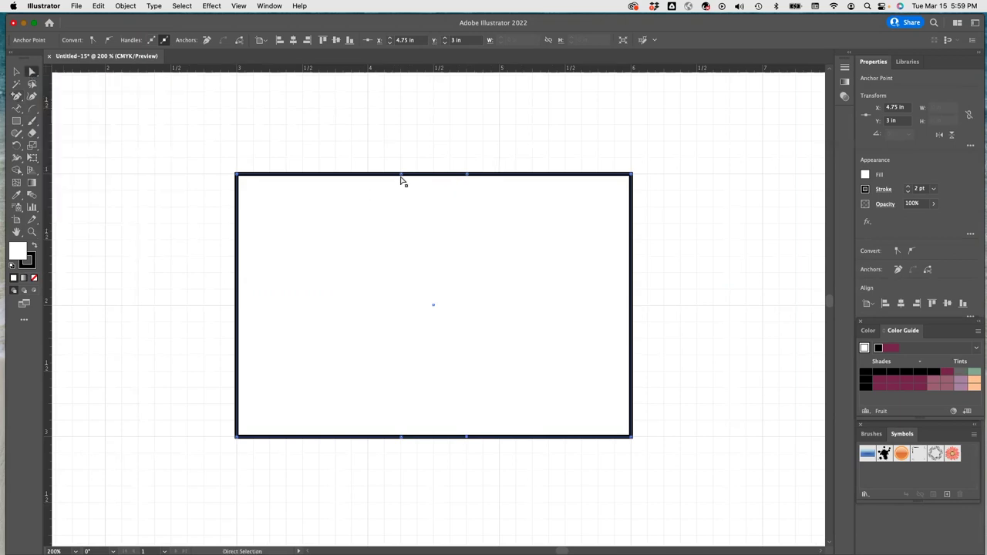
- Pull the two top middle anchors down and the two bottom middle anchors up to pinch the rectangle
drag(401, 176, 403, 223)
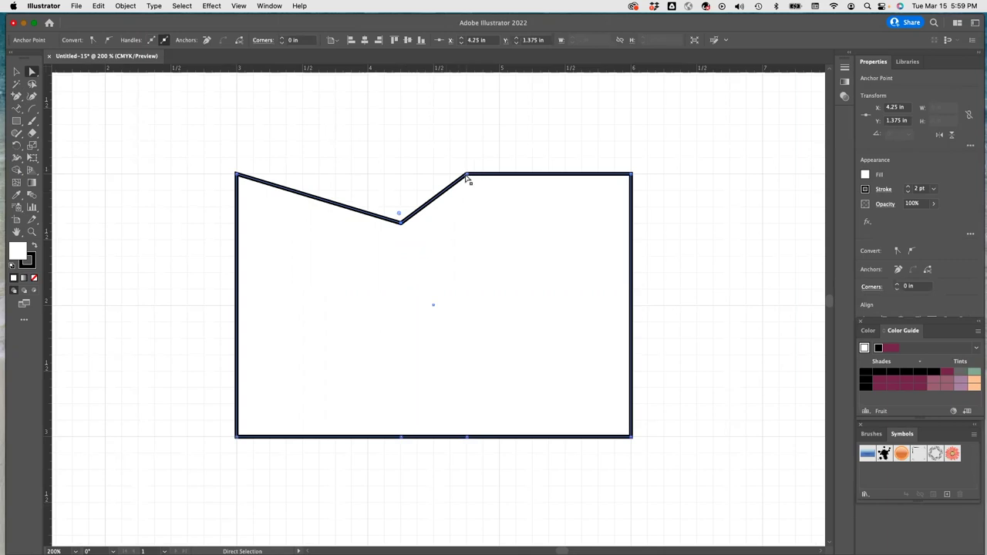
drag(468, 179, 466, 227)
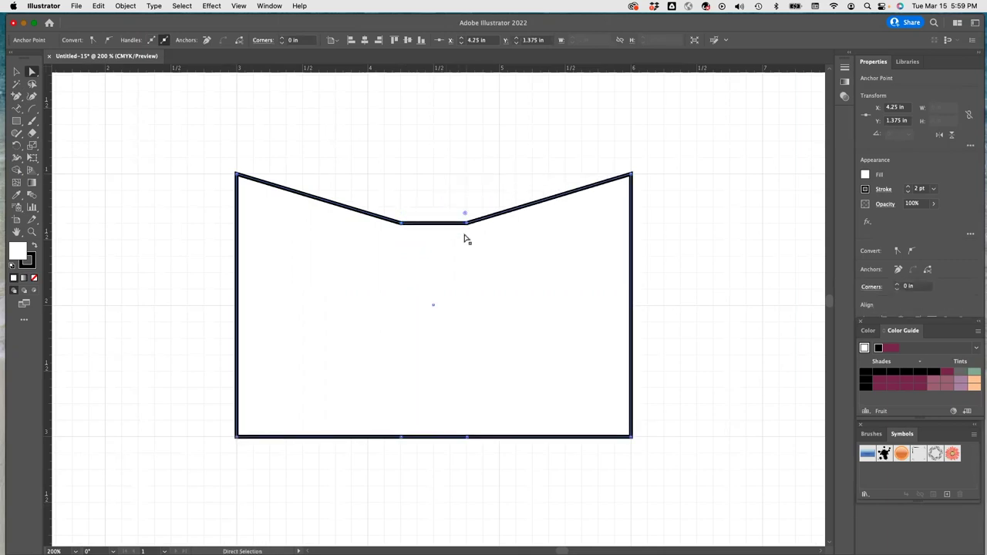
drag(401, 438, 401, 390)
click(400, 390)
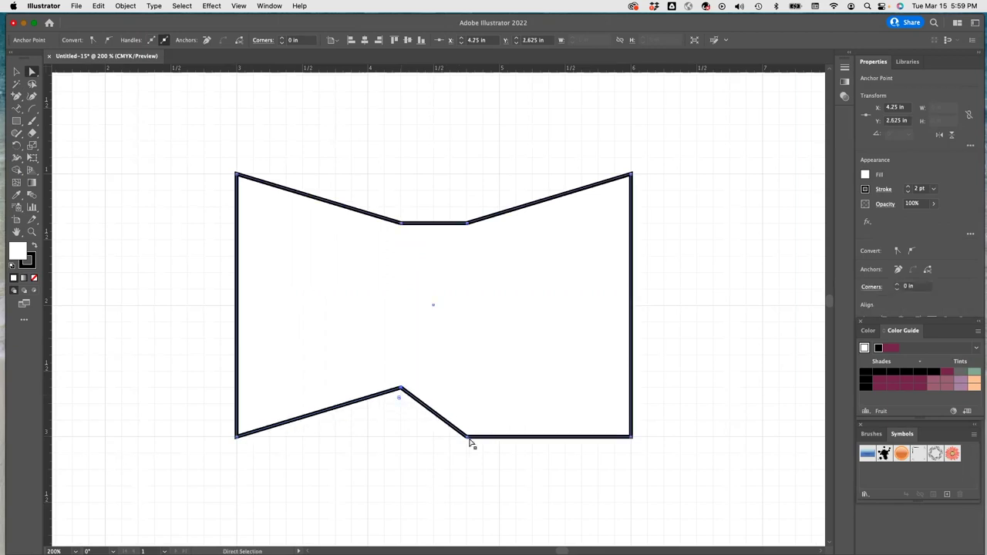
drag(467, 438, 466, 390)
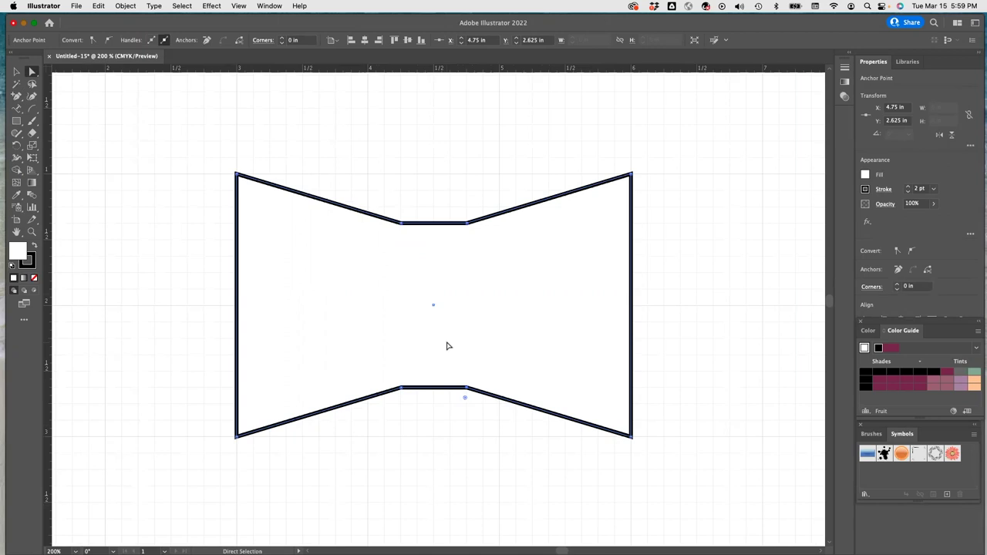
click(17, 97)
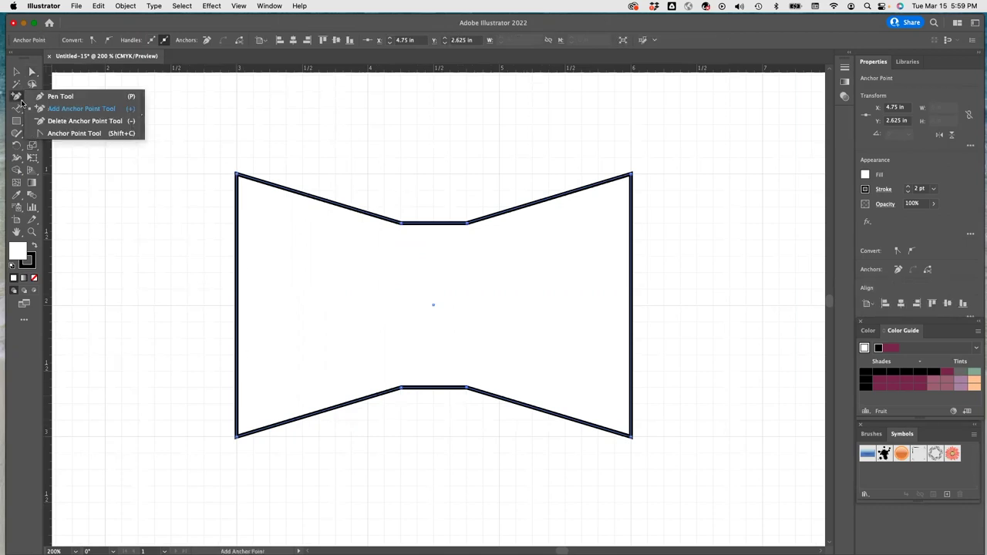
- Convert the bow's top-left corner into a smooth curve
click(74, 134)
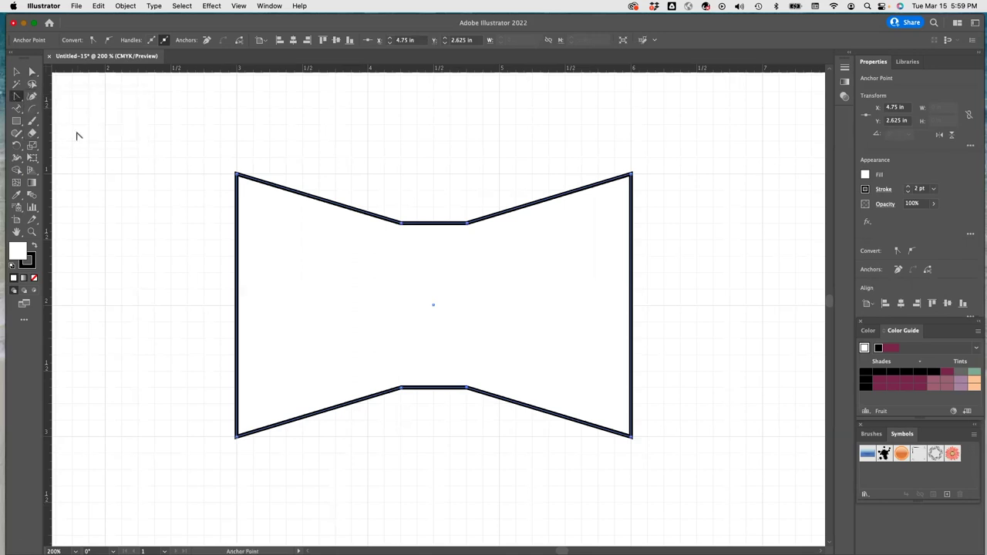
click(238, 175)
click(236, 178)
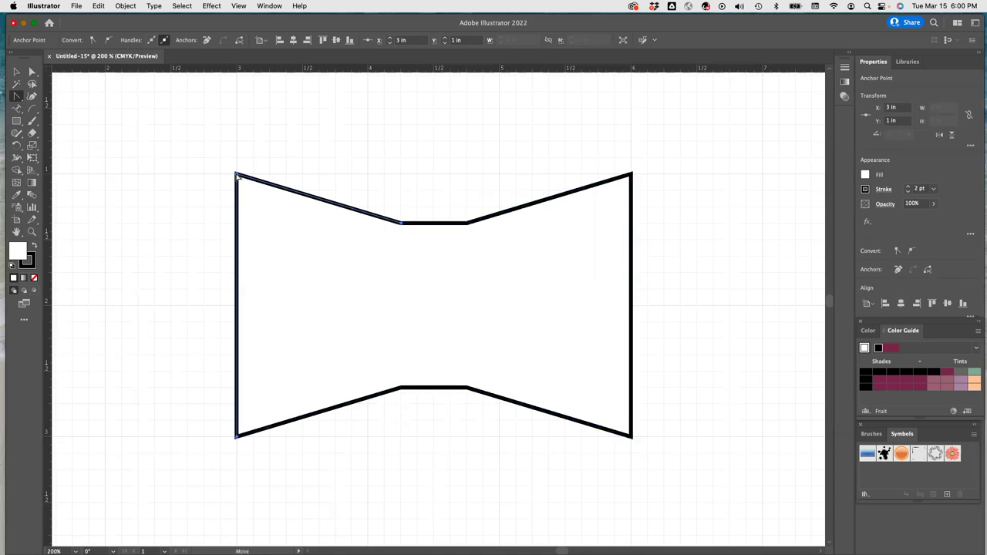
drag(231, 184, 228, 188)
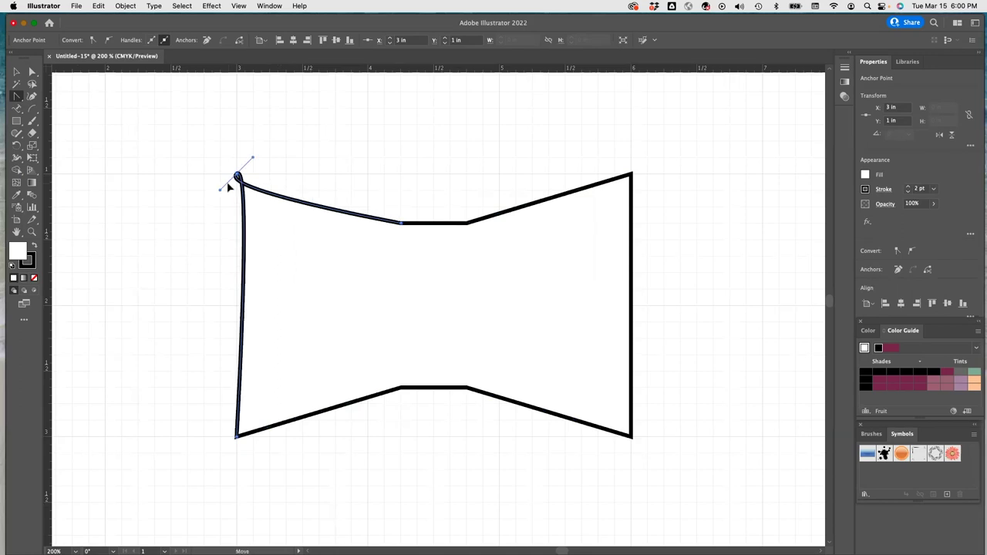
drag(226, 188, 247, 164)
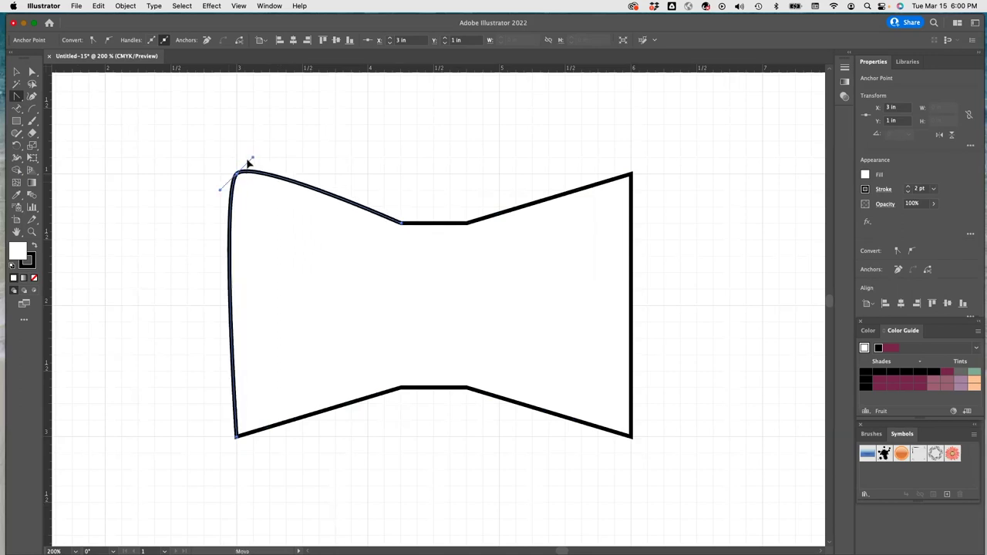
drag(249, 162, 250, 161)
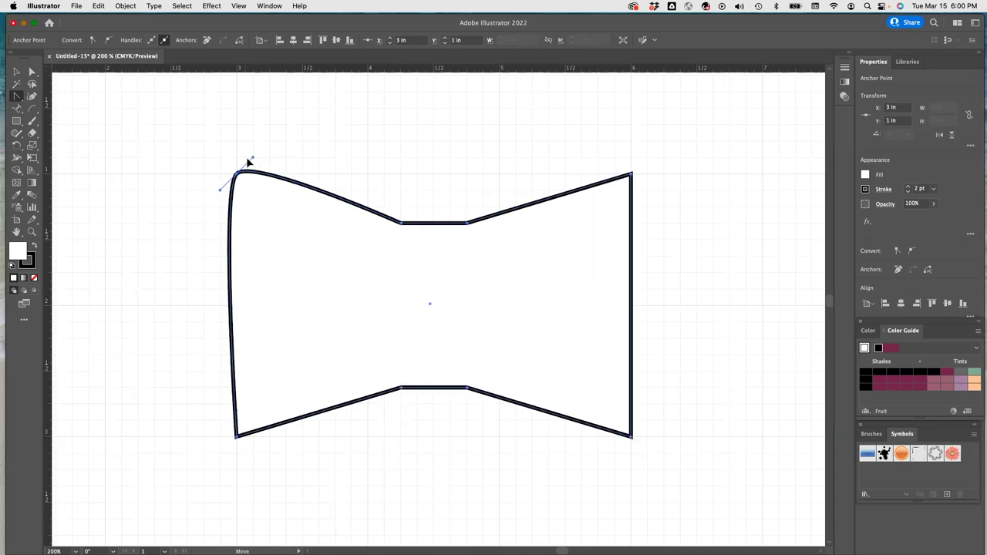
- Round off the bow's bottom-left, top-right and bottom-right corners
click(237, 438)
mouse_move(238, 438)
mouse_down()
mouse_move(247, 452)
mouse_move(223, 433)
mouse_up()
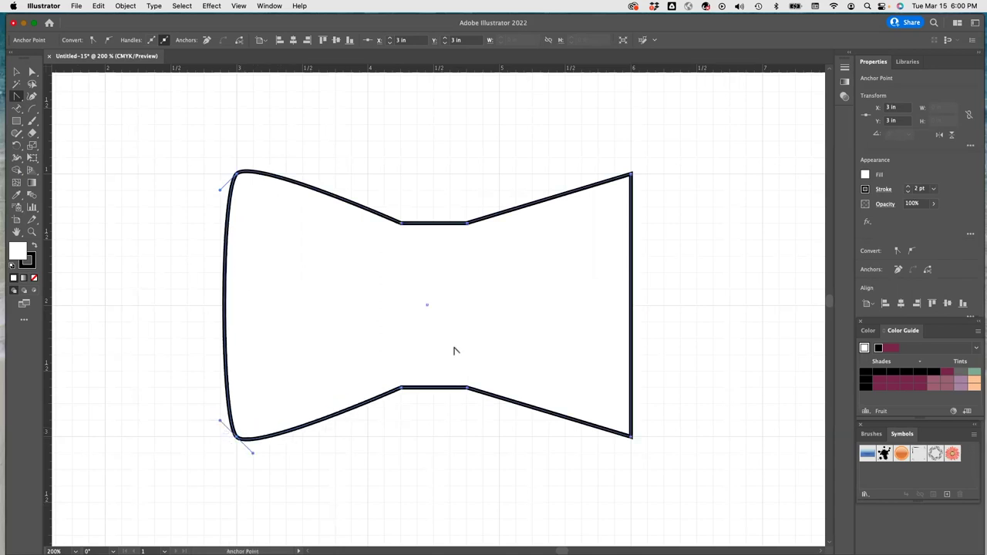
click(632, 175)
drag(632, 176, 647, 188)
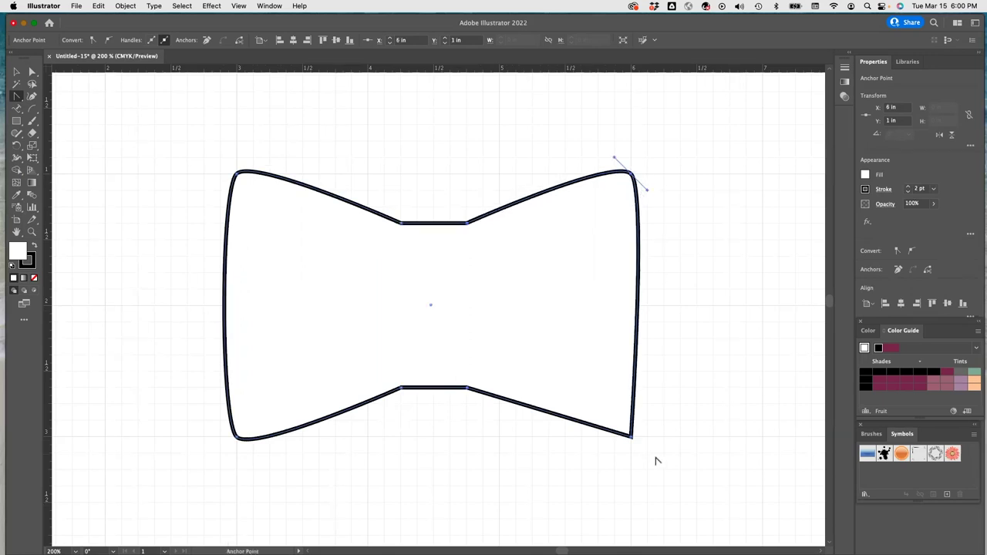
click(632, 437)
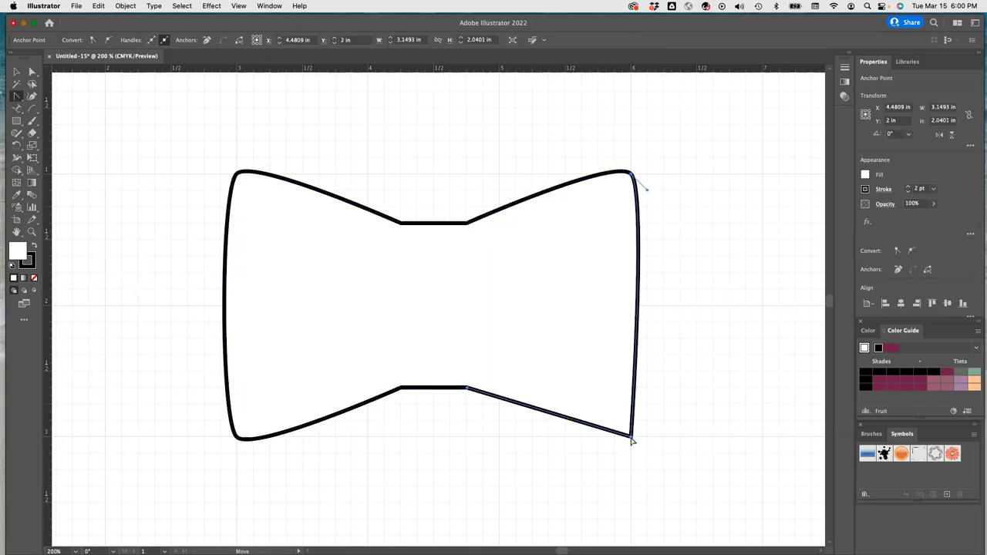
drag(631, 439, 622, 460)
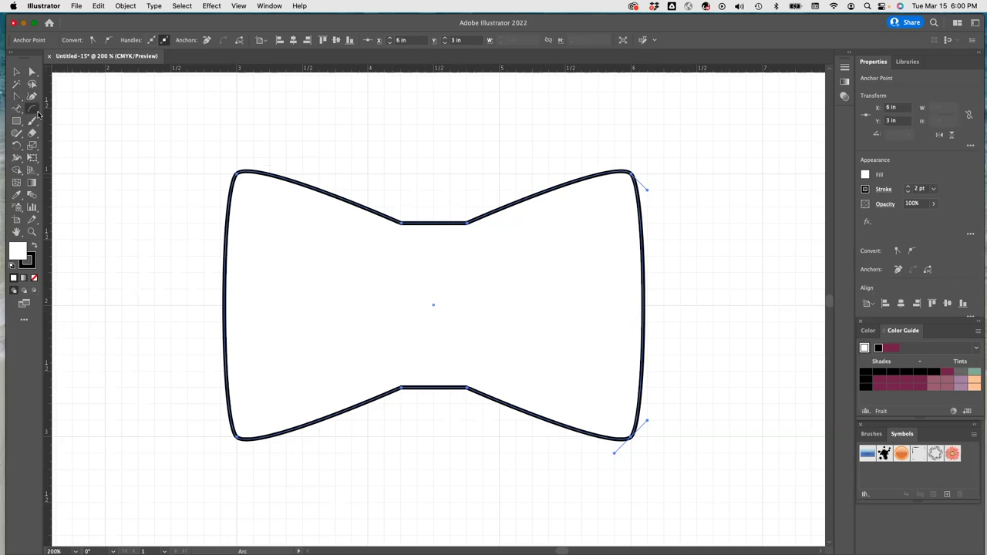
- Switch to the Pen tool from the pen tool group
click(36, 113)
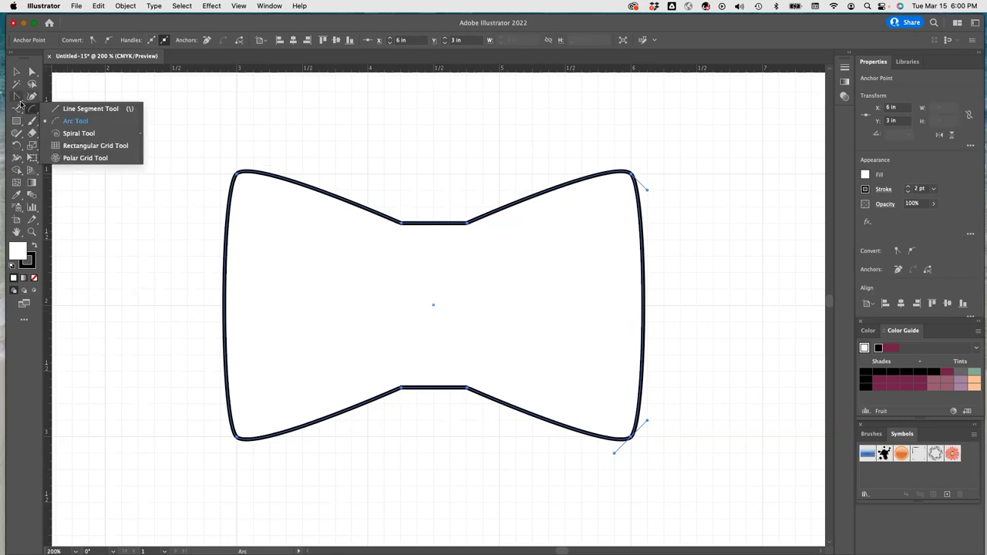
click(17, 96)
click(55, 96)
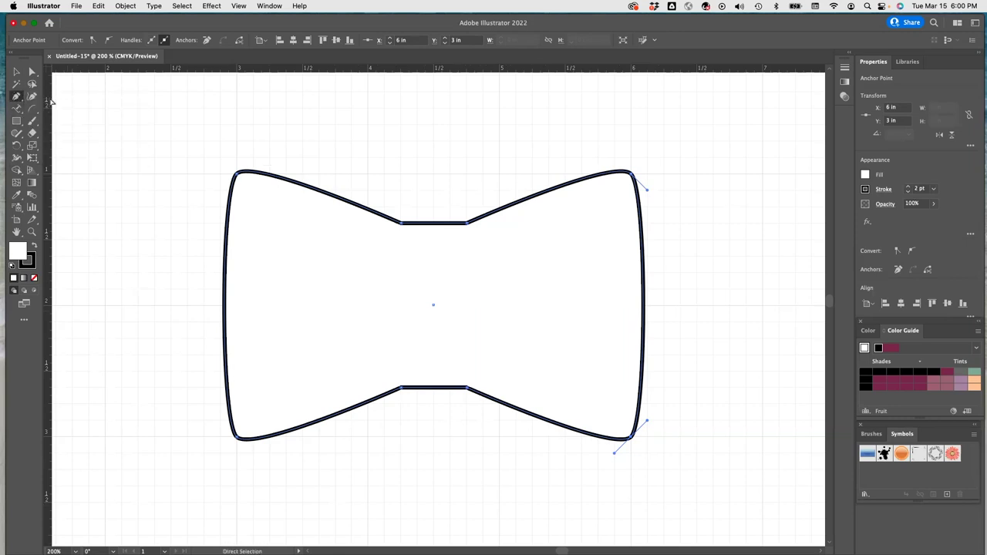
- Deselect the bow and set the stroke weight to 0.5 pt for new pen paths
click(16, 71)
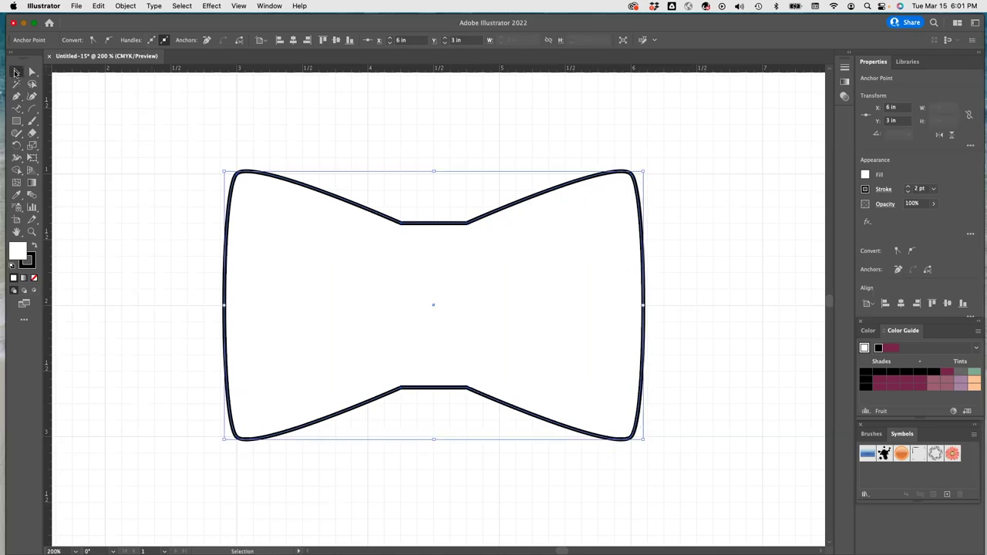
click(331, 193)
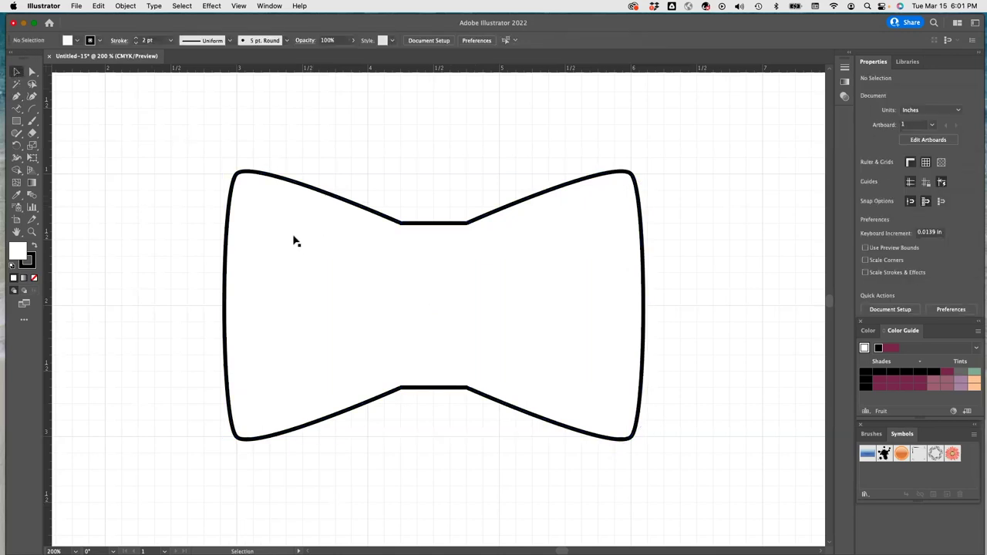
click(170, 43)
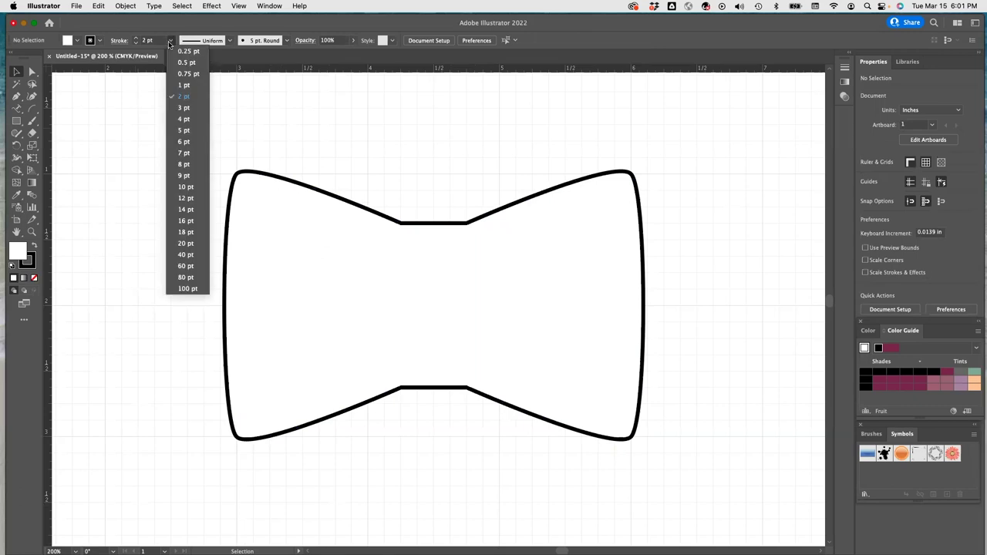
click(186, 87)
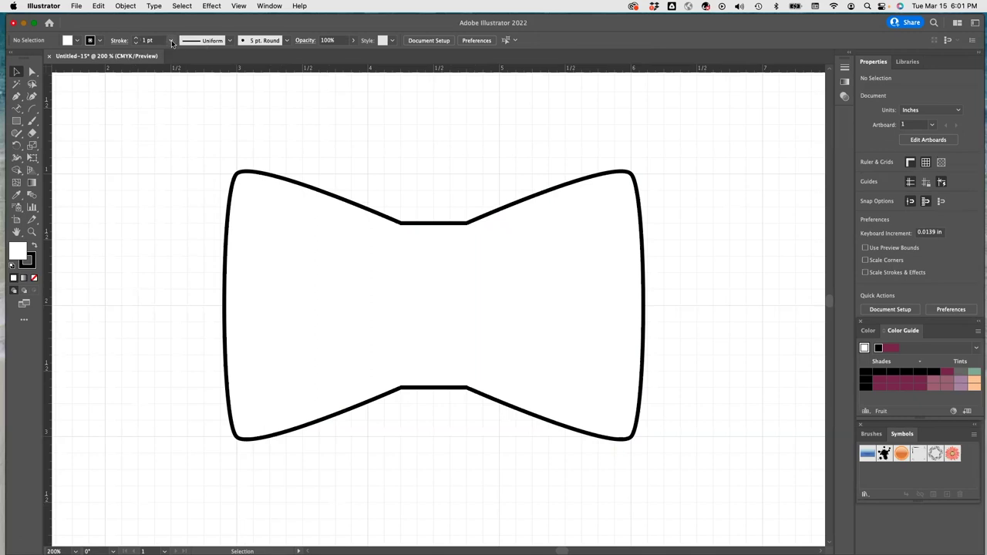
click(171, 40)
click(188, 62)
click(16, 96)
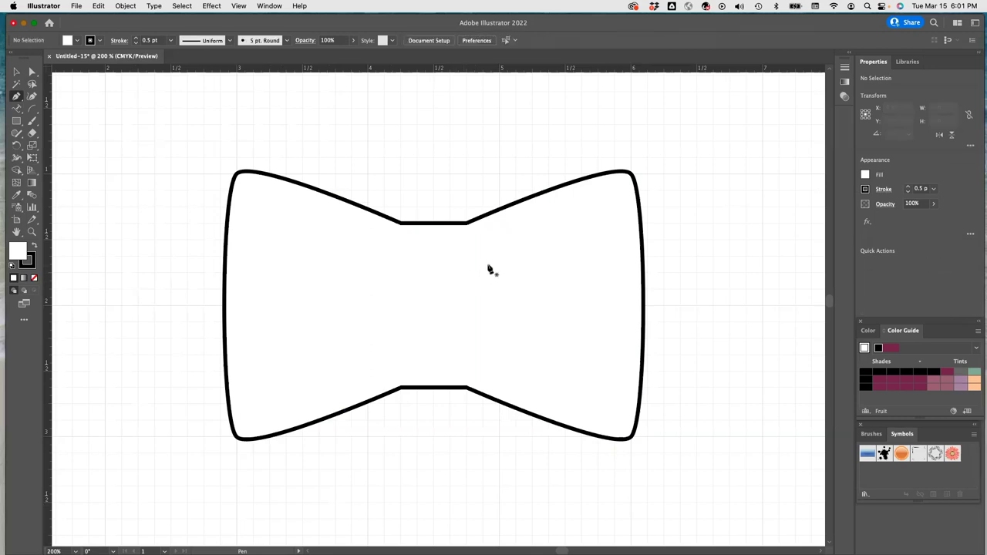
- Draw three curved fold lines (upper, middle, lower) on the bow's right wing
drag(532, 255, 555, 261)
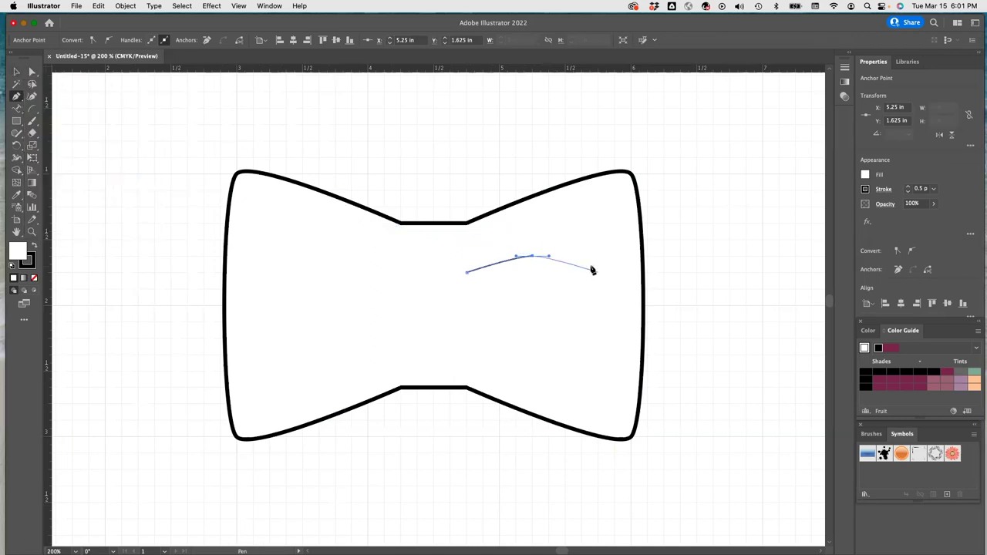
key(Escape)
mouse_move(467, 307)
mouse_down()
mouse_move(528, 296)
mouse_move(465, 304)
mouse_up()
click(466, 306)
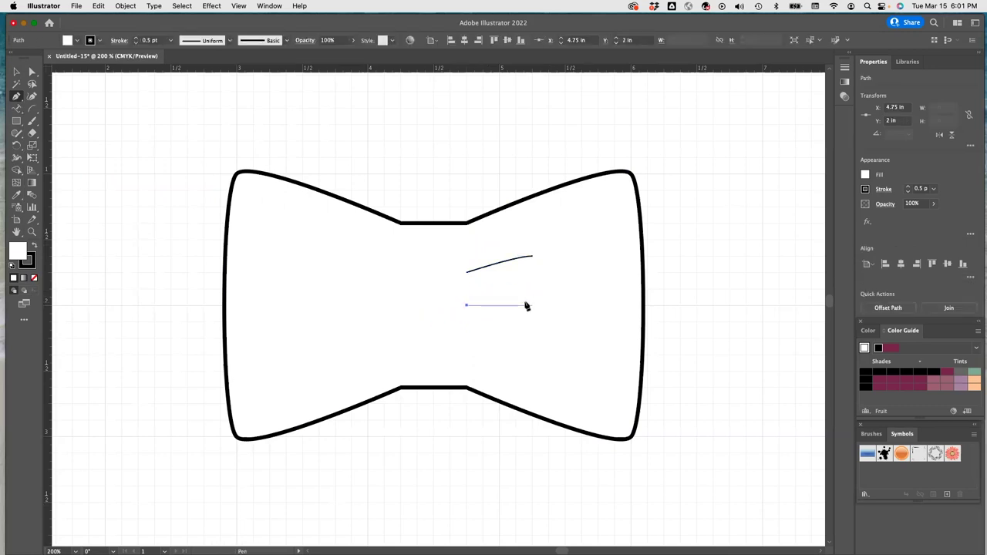
drag(533, 306, 548, 322)
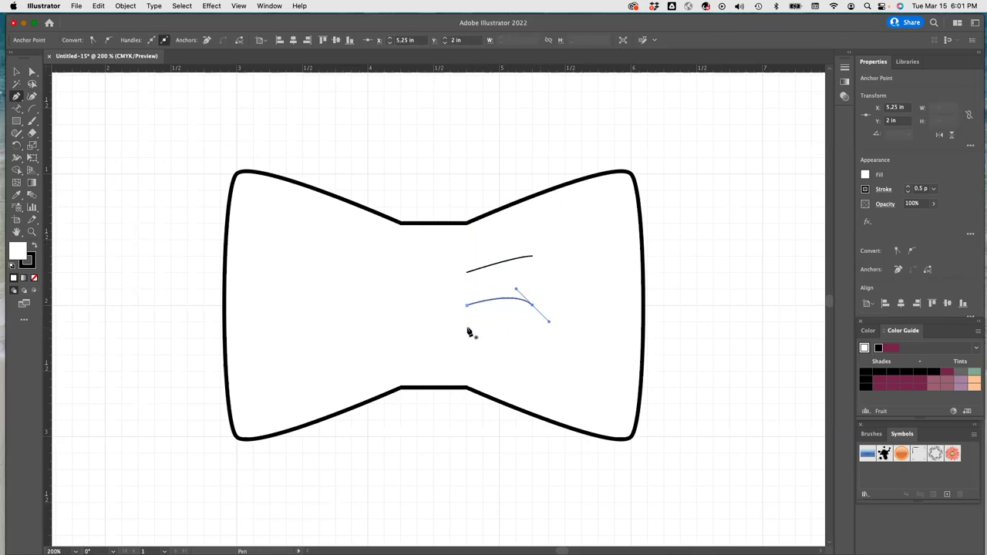
super+click(468, 333)
click(467, 337)
drag(532, 338, 549, 322)
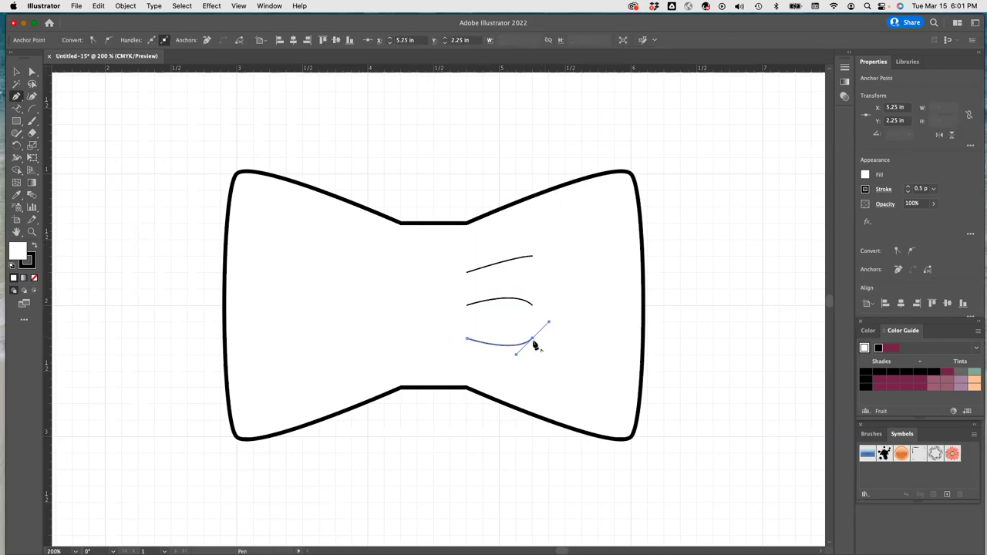
super+click(458, 357)
- Draw three matching curved fold lines on the bow's left wing
click(402, 272)
drag(318, 254, 303, 271)
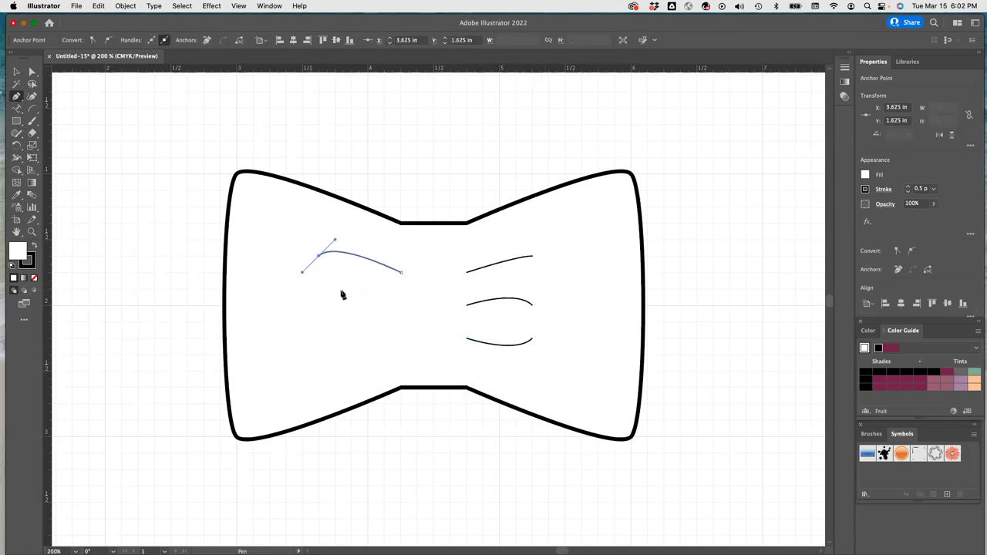
super+click(398, 309)
click(402, 306)
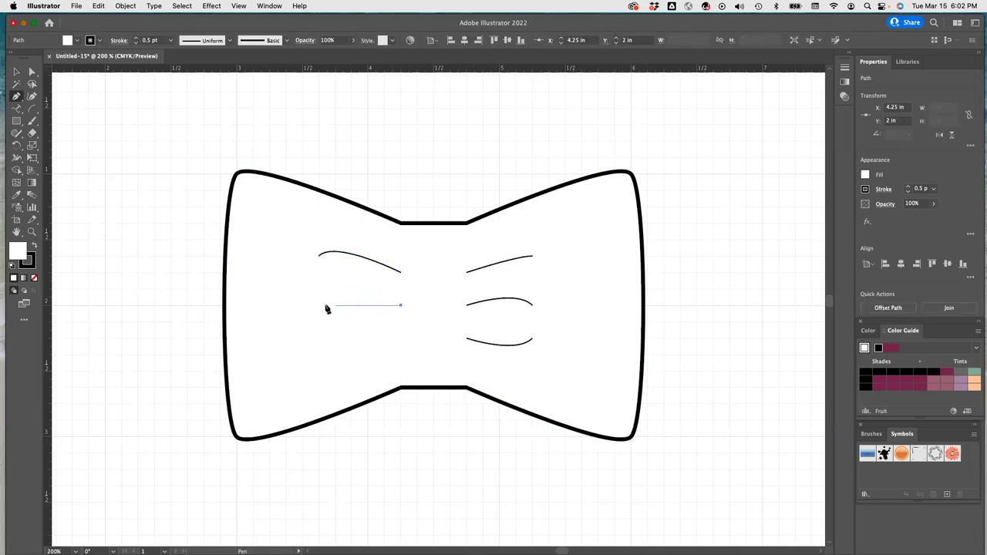
drag(318, 306, 303, 290)
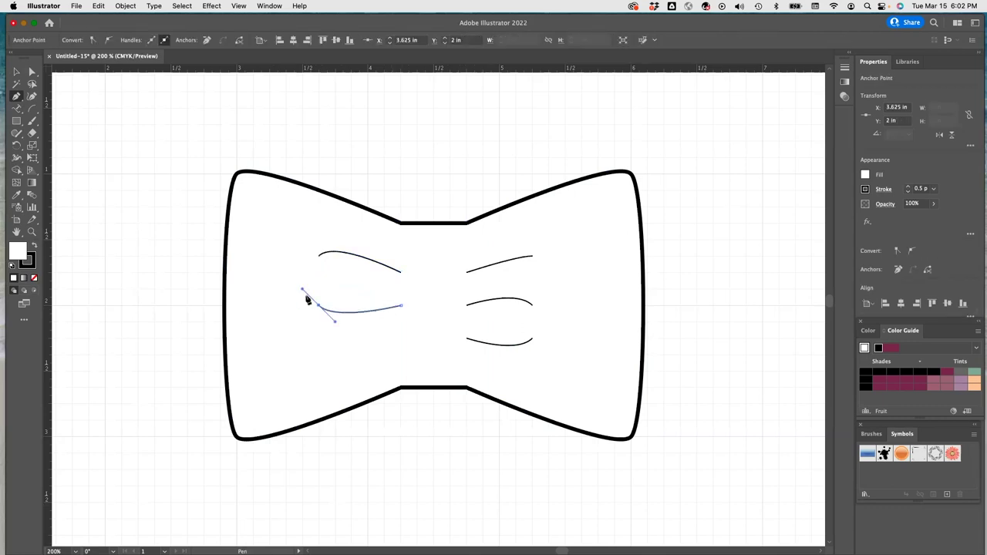
super+click(406, 344)
click(401, 338)
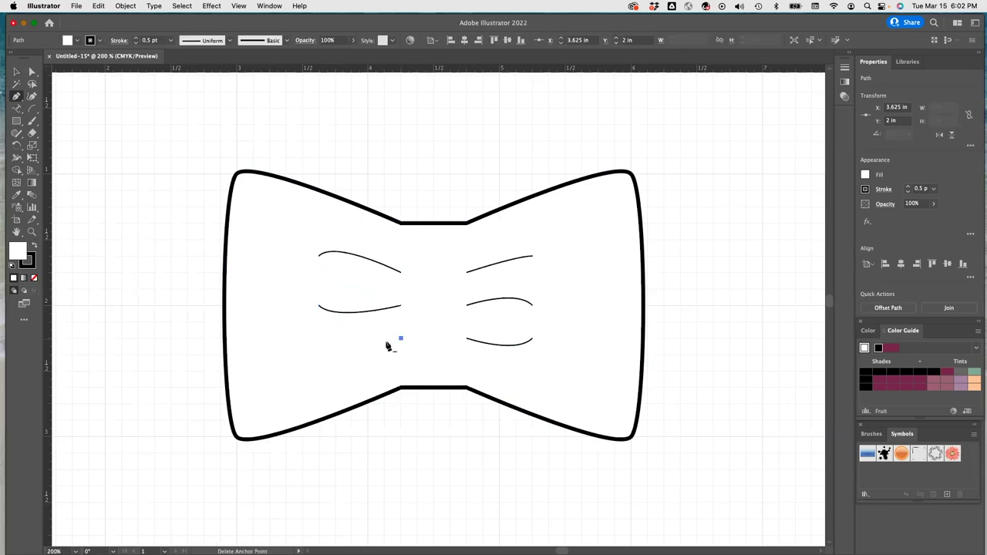
drag(319, 355, 317, 341)
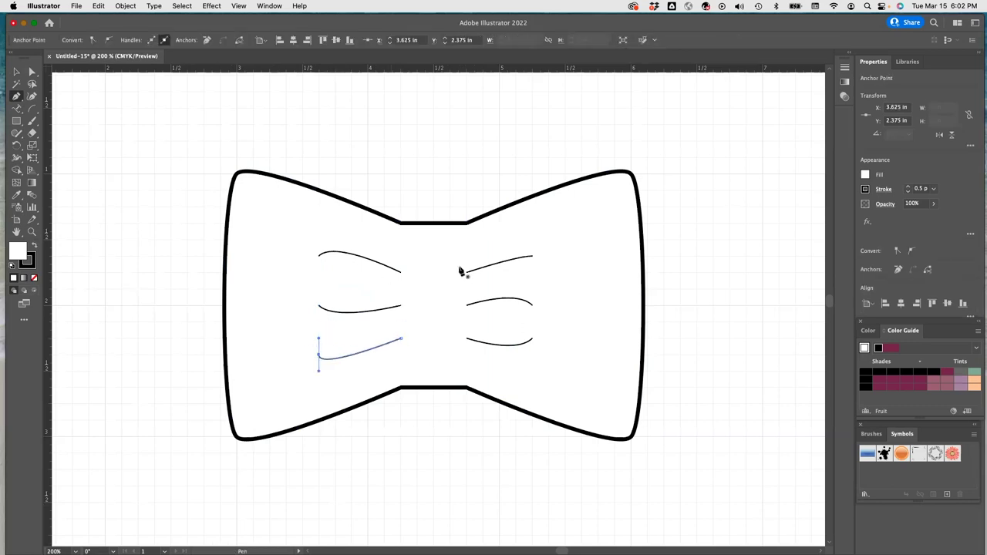
key(a)
- Deselect the last fold line and set the stroke weight back to 2 pt
click(17, 121)
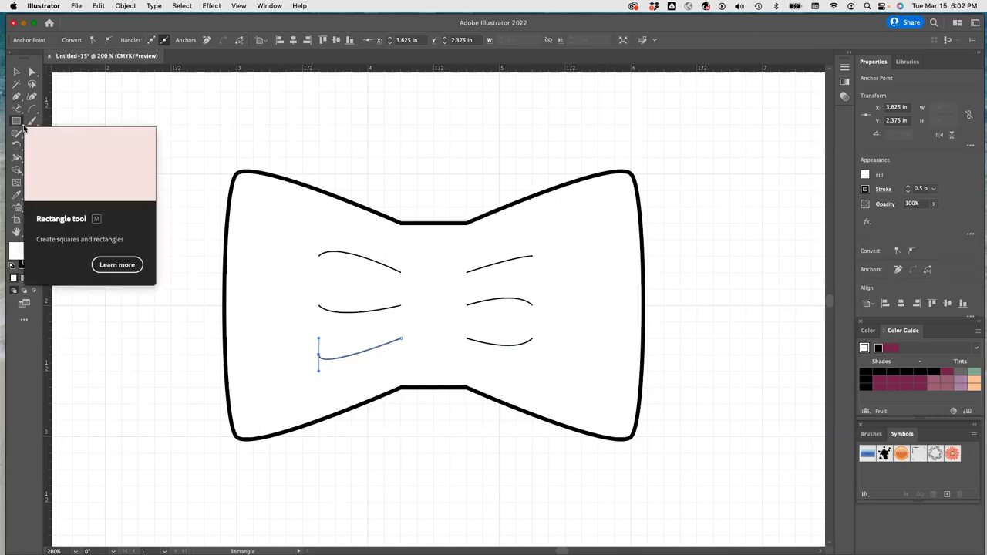
click(56, 138)
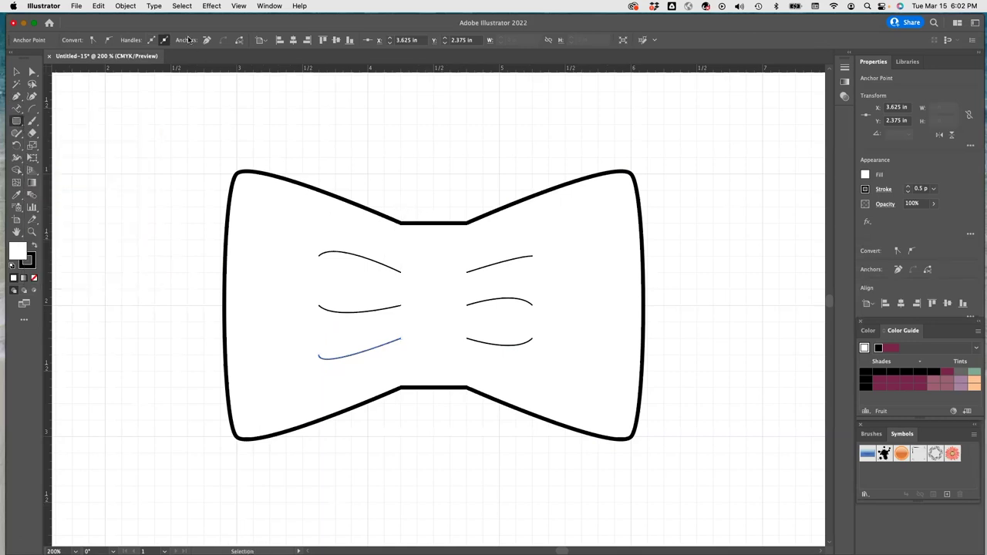
click(17, 72)
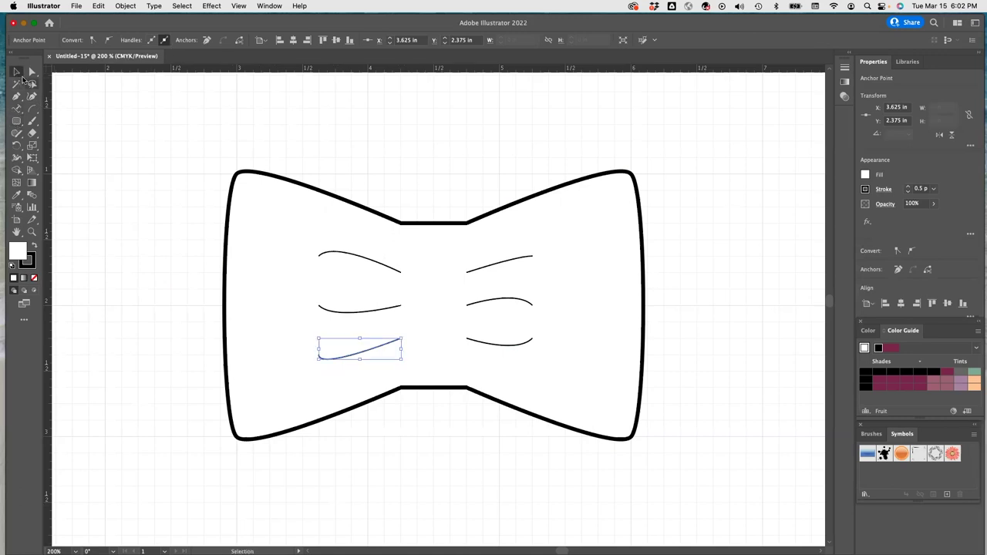
click(103, 93)
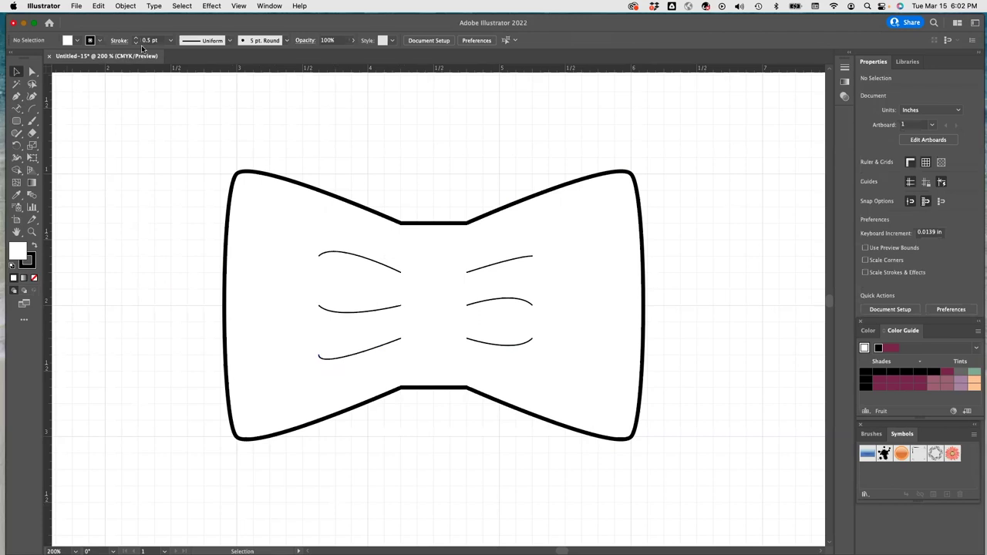
click(170, 41)
click(189, 103)
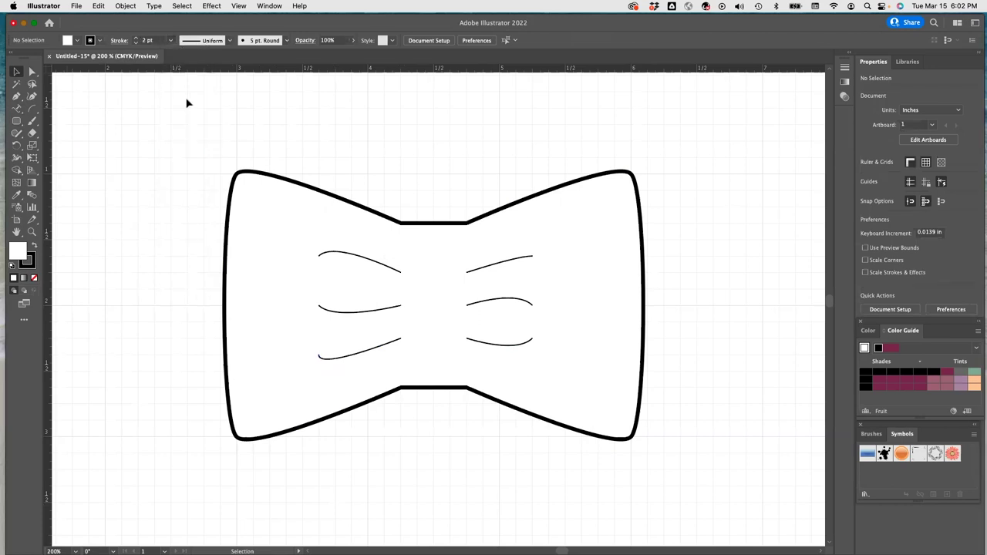
- Draw a 0.5 × 1.5 in rounded-rectangle knot over the bow's centre and fill it magenta
click(17, 123)
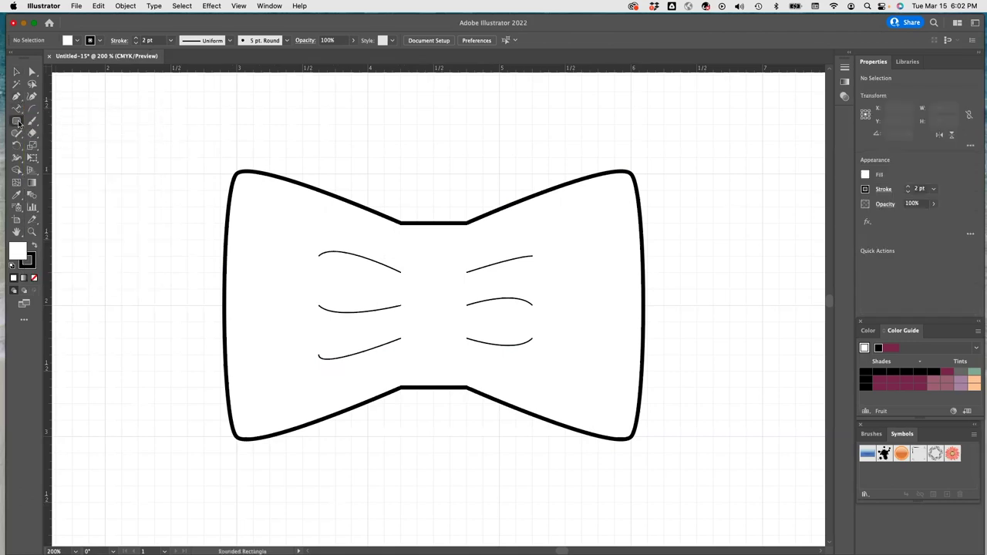
mouse_move(400, 213)
mouse_down()
mouse_move(453, 378)
mouse_move(471, 395)
mouse_up()
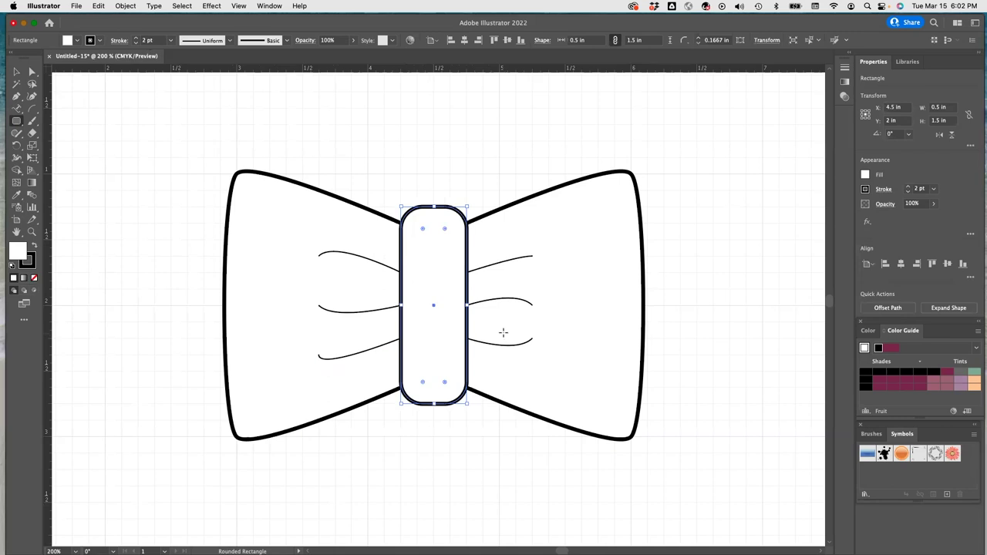
scroll(679, 325, down, 2)
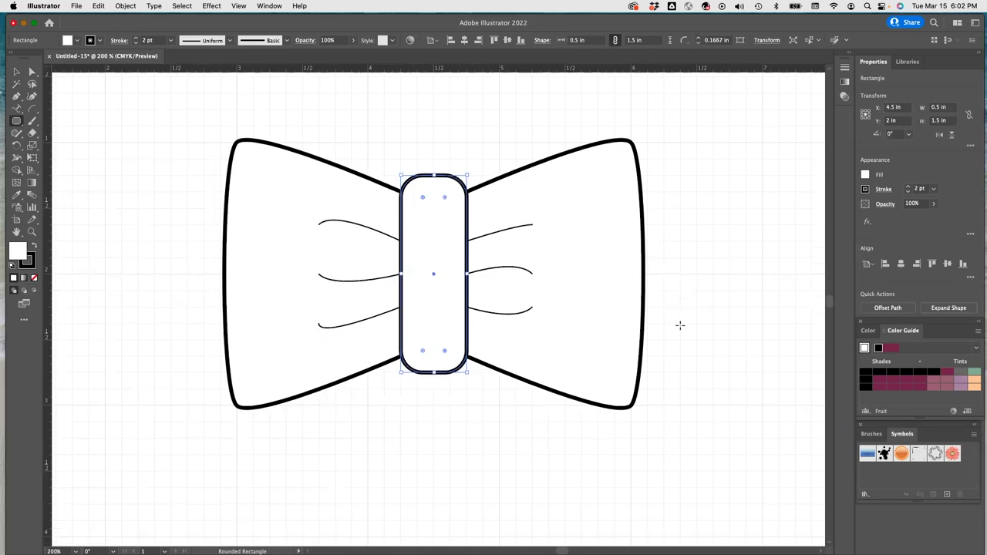
scroll(679, 325, down, 1)
click(76, 40)
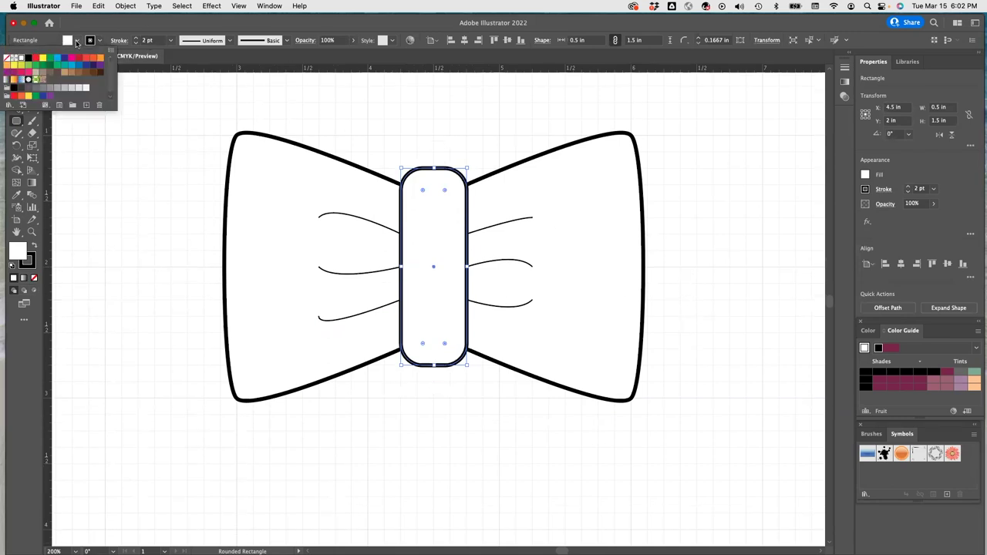
click(71, 59)
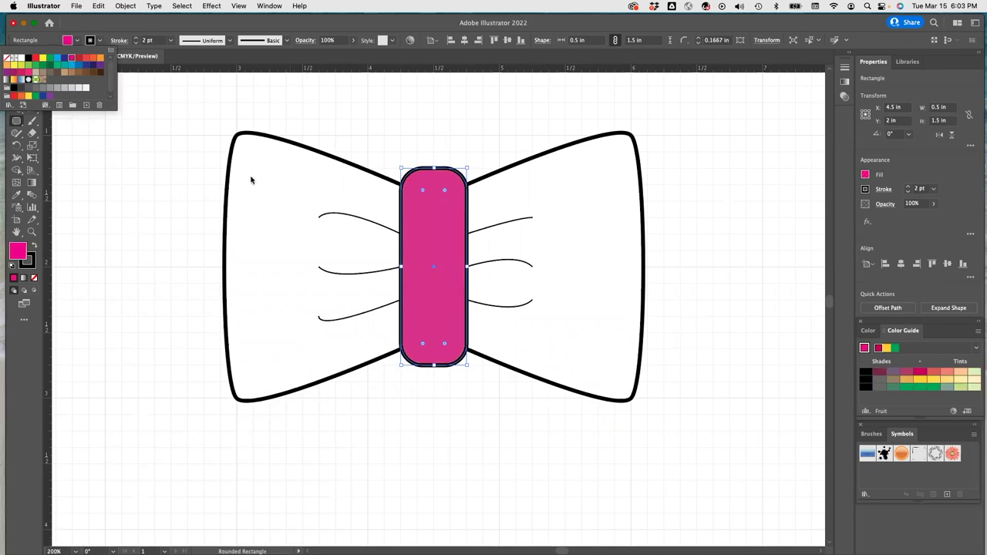
- Fill the bow outline with the magenta-pink swatch
click(16, 71)
click(240, 135)
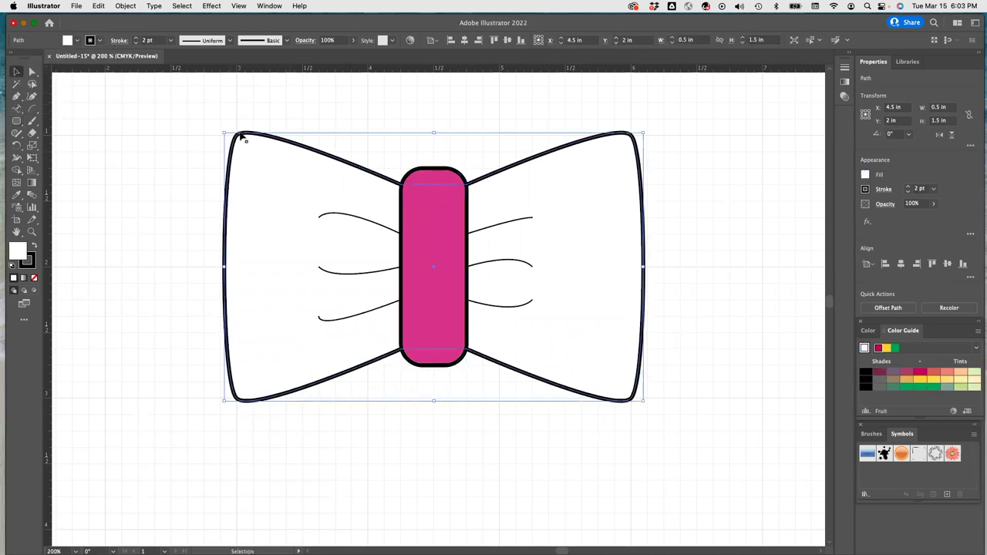
click(76, 40)
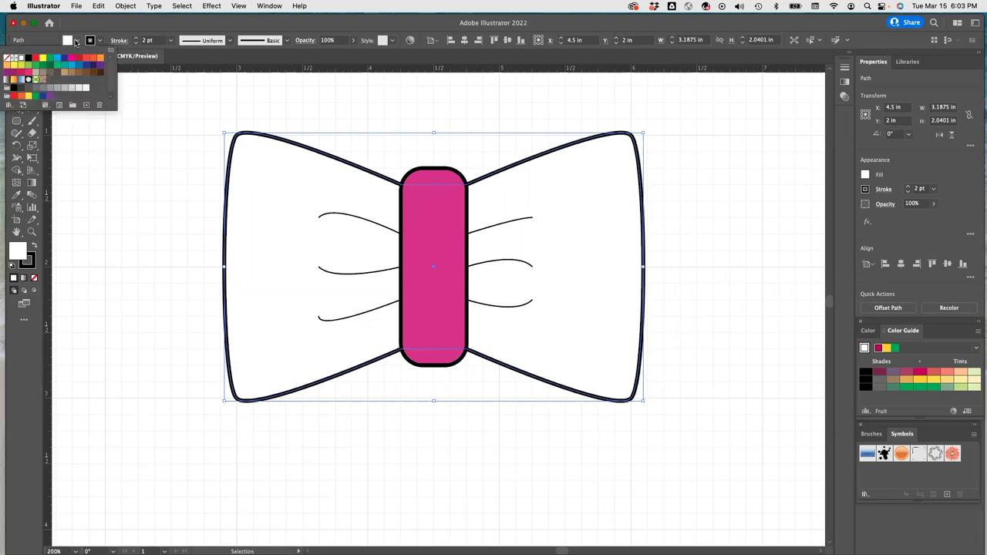
click(71, 58)
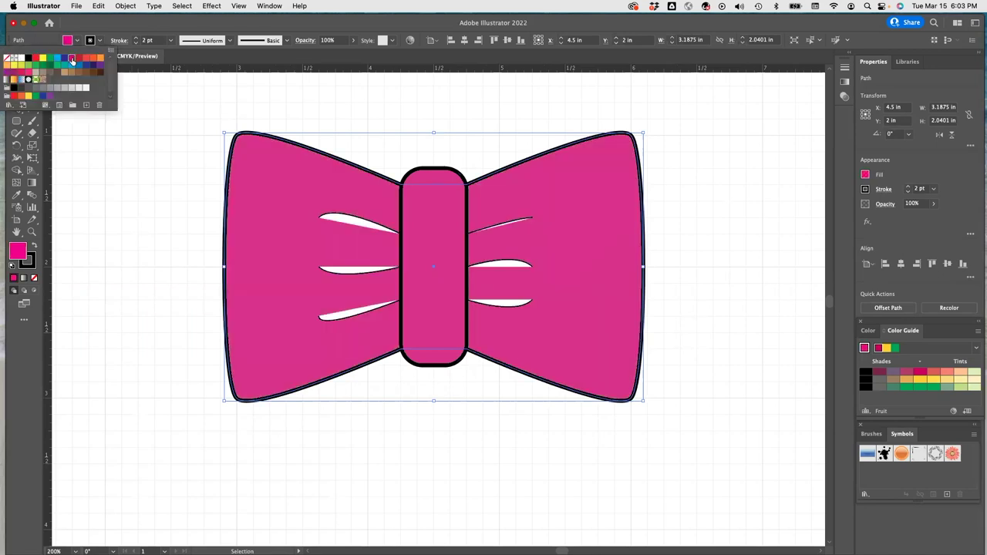
click(348, 221)
- Fill the upper, middle and lower left-wing white slivers with pink
click(345, 223)
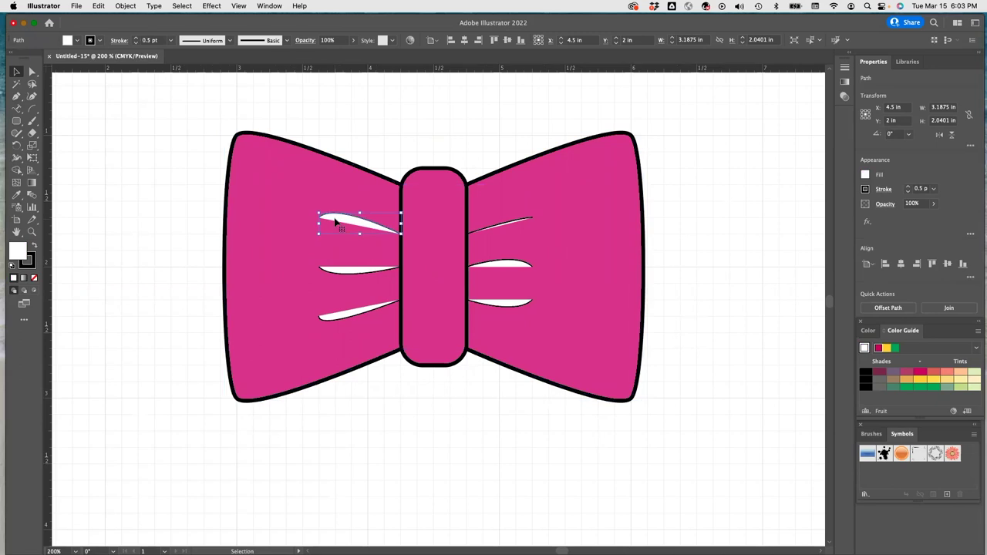
click(77, 43)
click(71, 58)
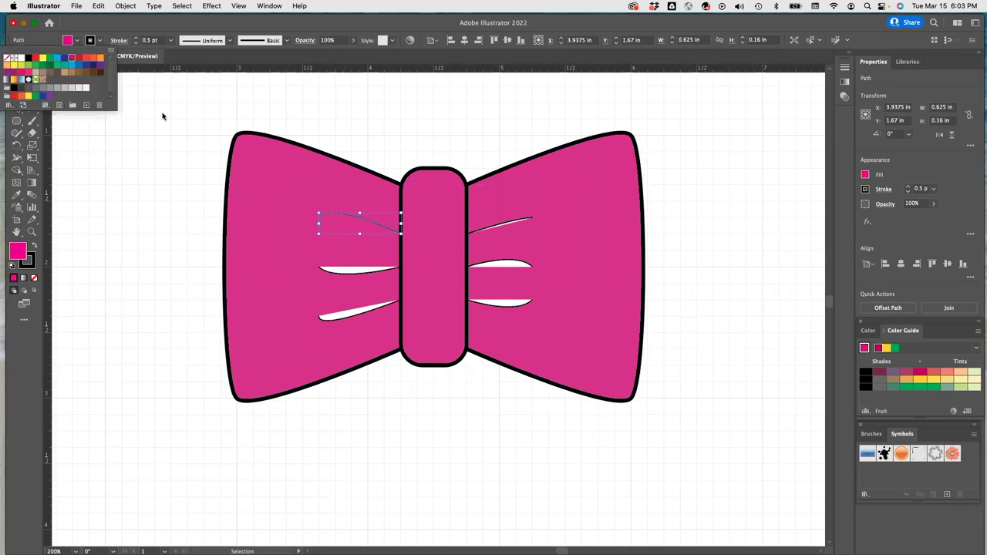
click(341, 273)
click(357, 276)
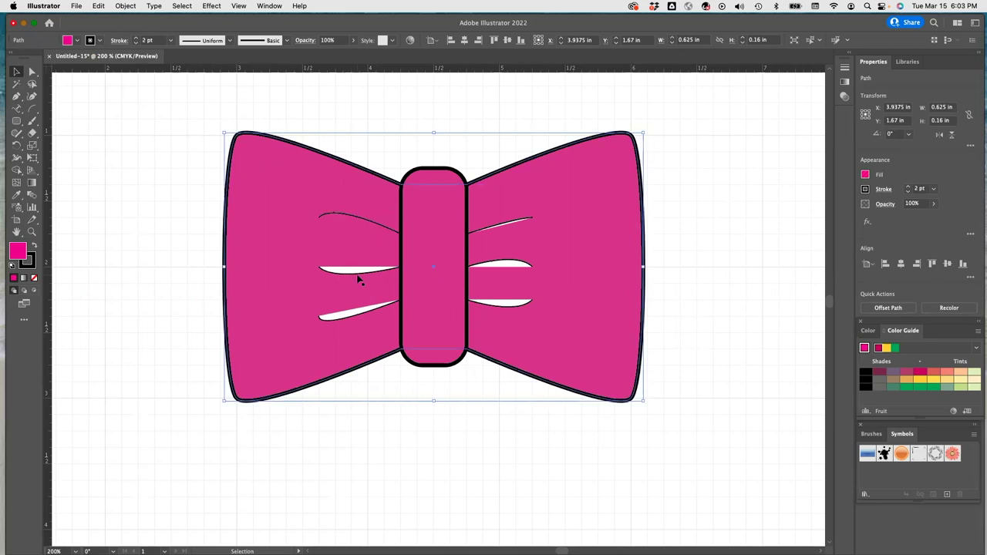
click(357, 276)
click(77, 40)
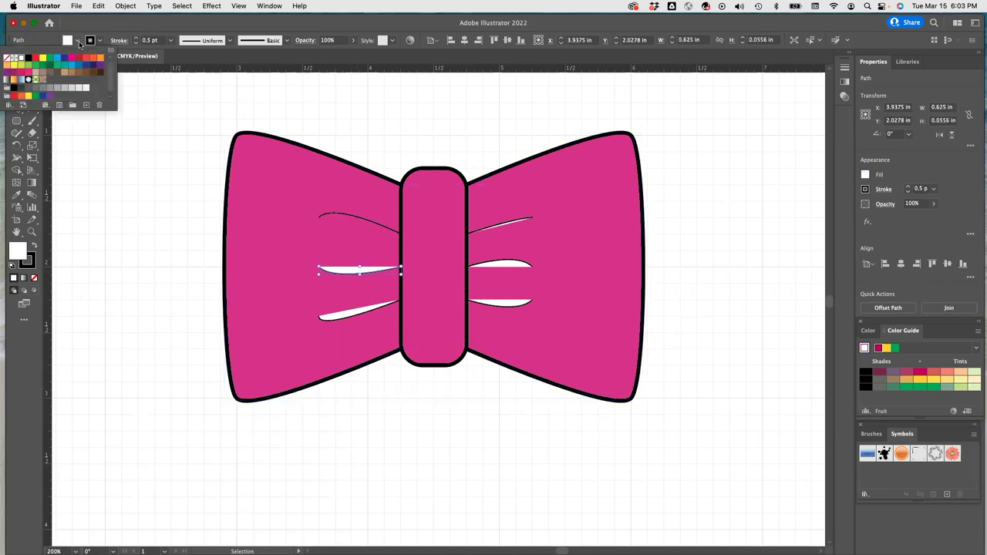
click(71, 57)
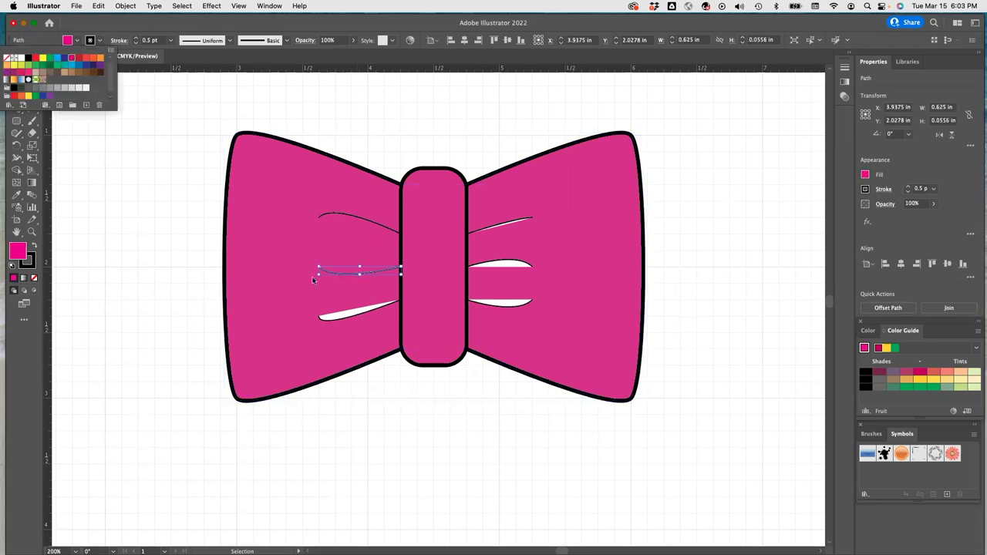
click(344, 317)
click(344, 321)
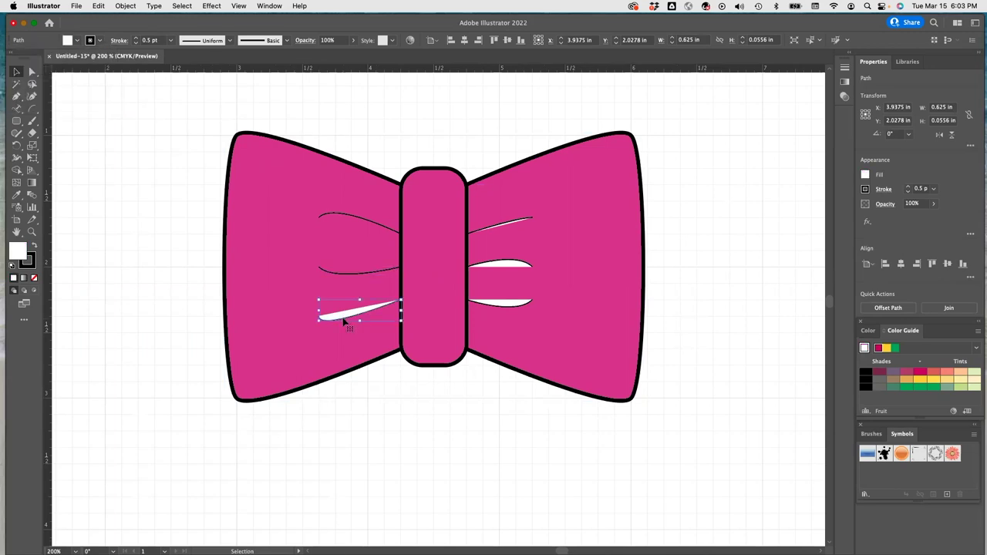
click(77, 40)
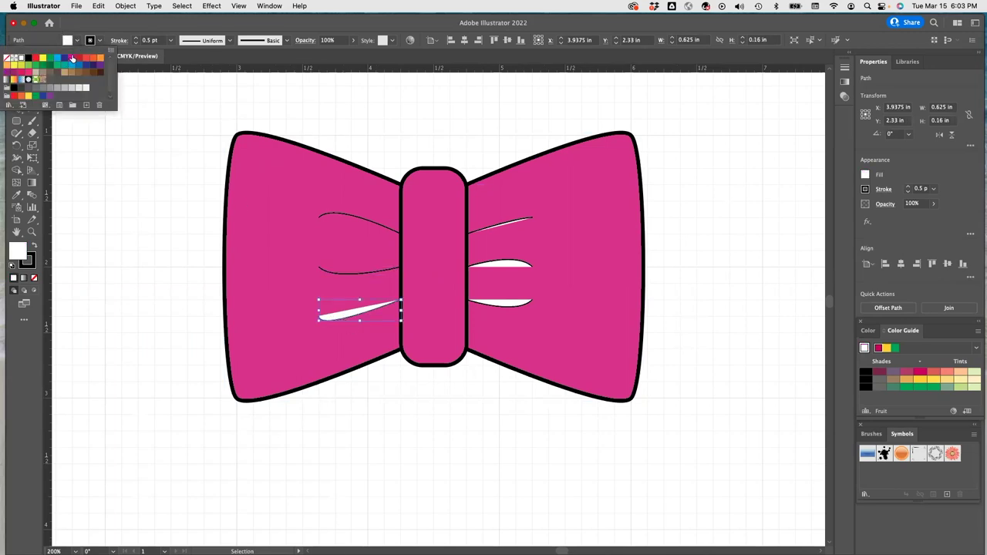
click(71, 58)
click(500, 228)
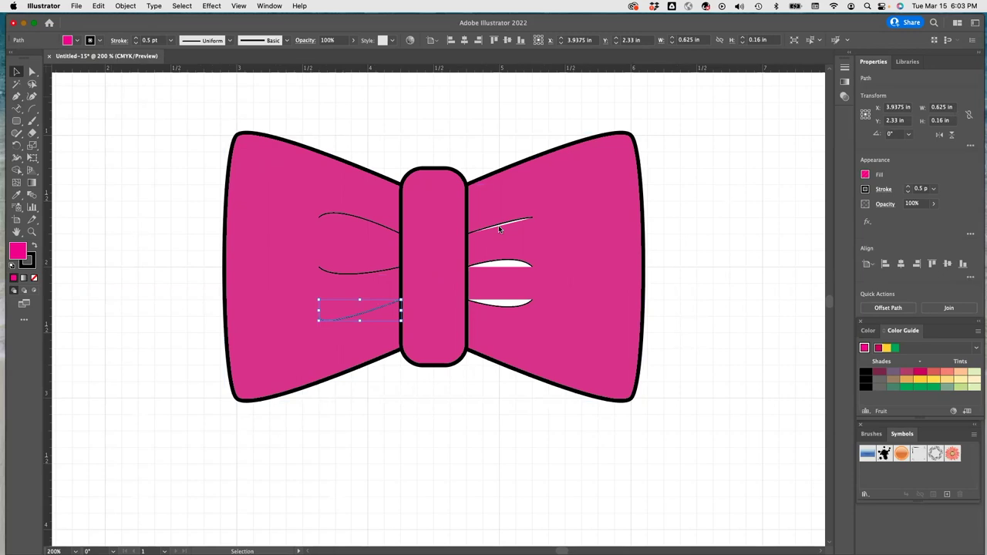
- Fill the upper, middle and lower right-wing white slivers with CMYK Magenta
click(502, 224)
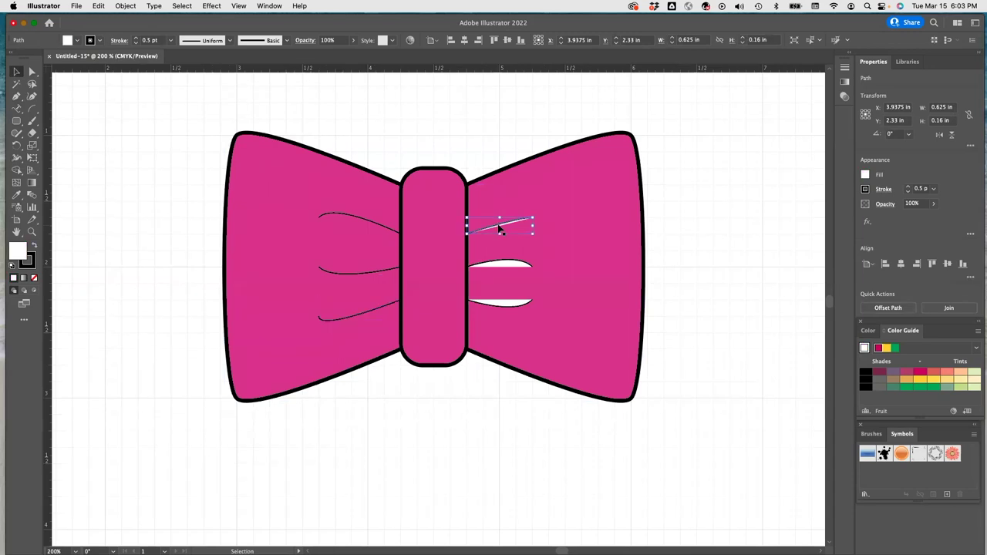
click(77, 40)
click(71, 59)
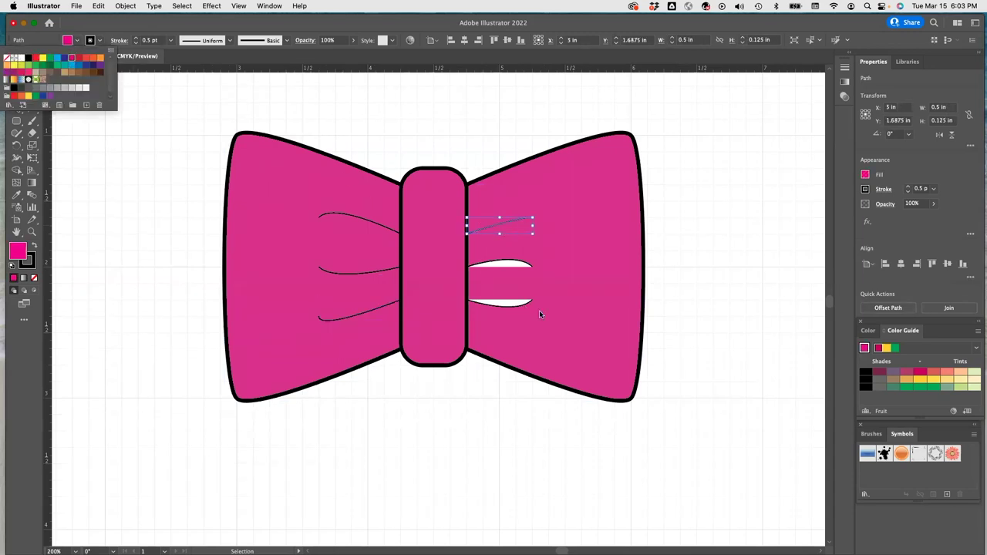
click(511, 267)
click(503, 266)
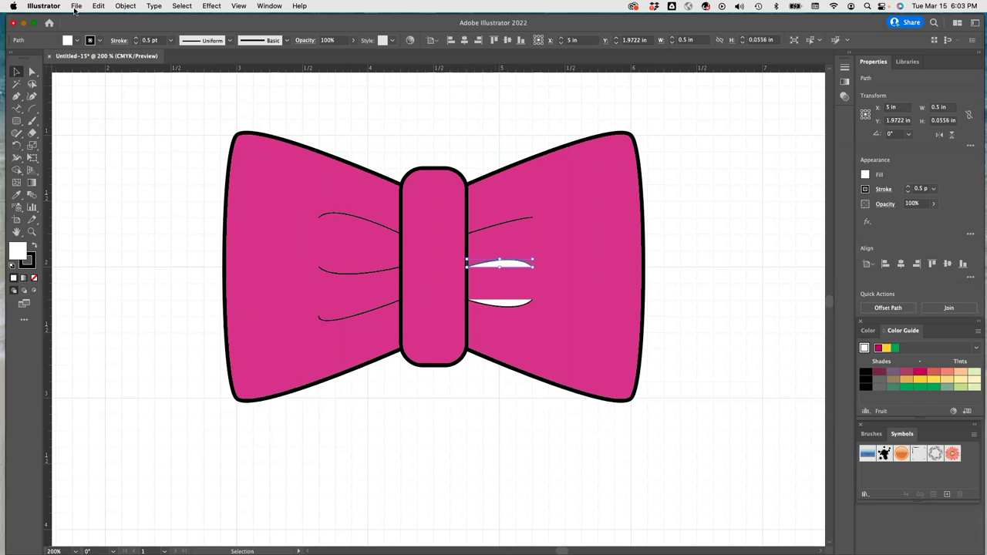
click(78, 41)
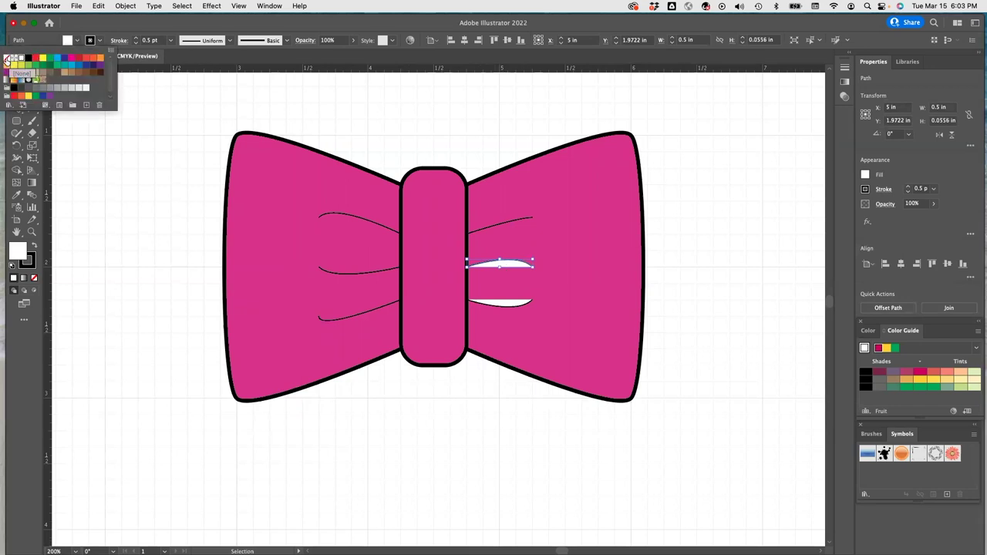
click(71, 59)
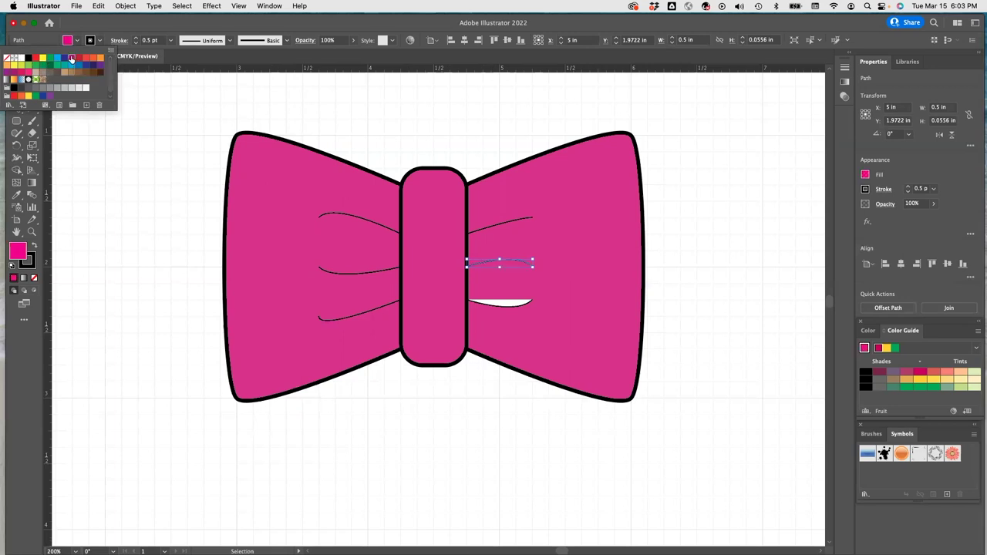
click(505, 306)
click(506, 302)
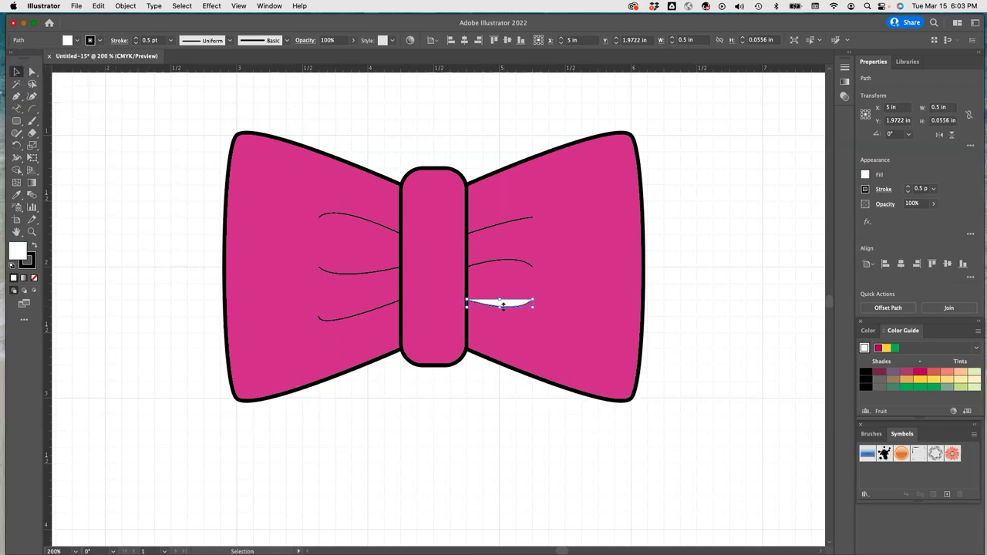
click(77, 42)
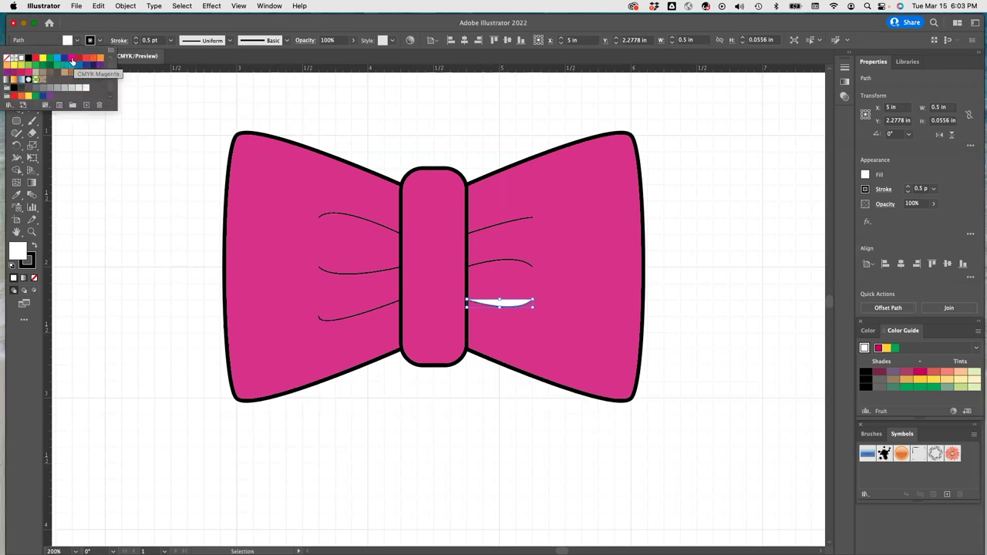
click(70, 60)
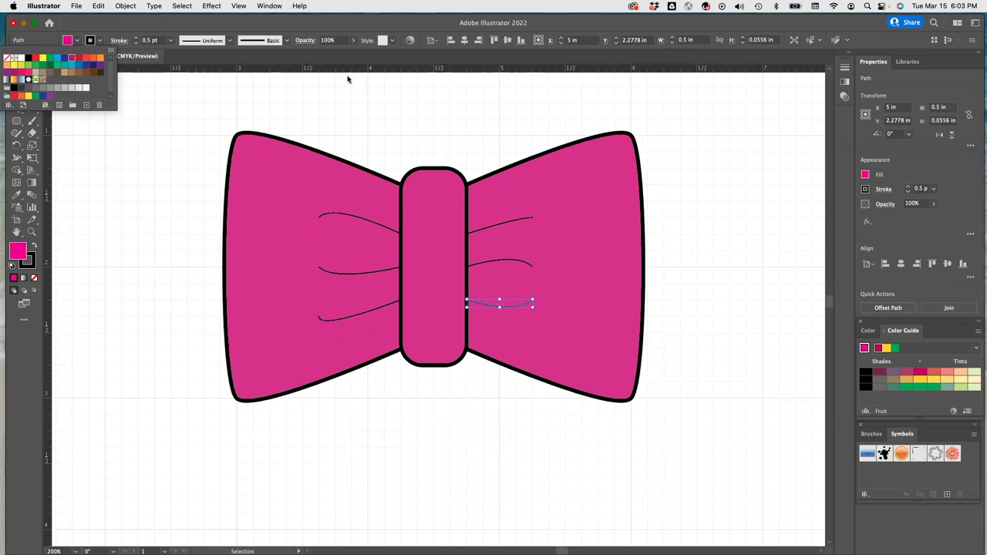
click(270, 6)
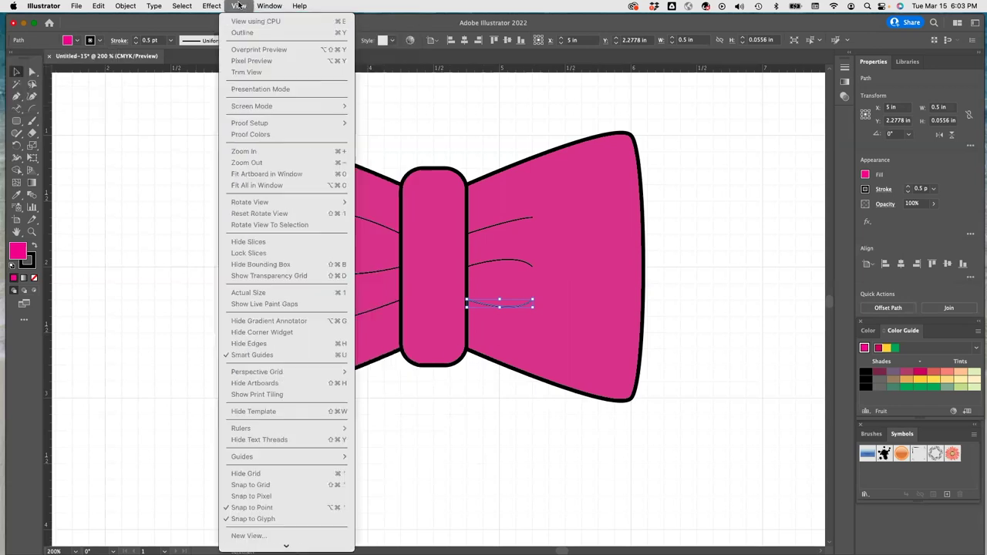
- Deselect the artwork, show the Layers panel, and add Layer 2 beneath Layer 1
key(Escape)
click(425, 122)
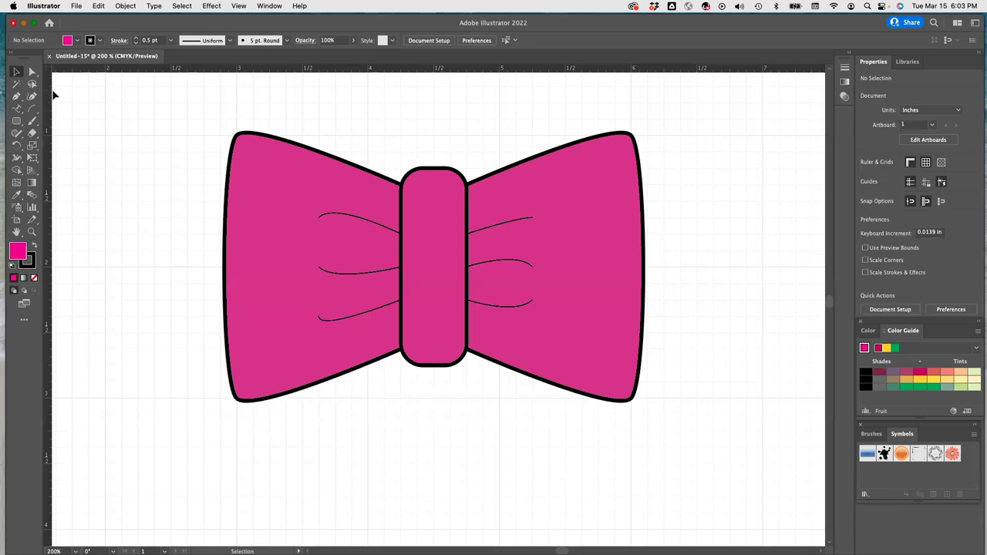
click(269, 9)
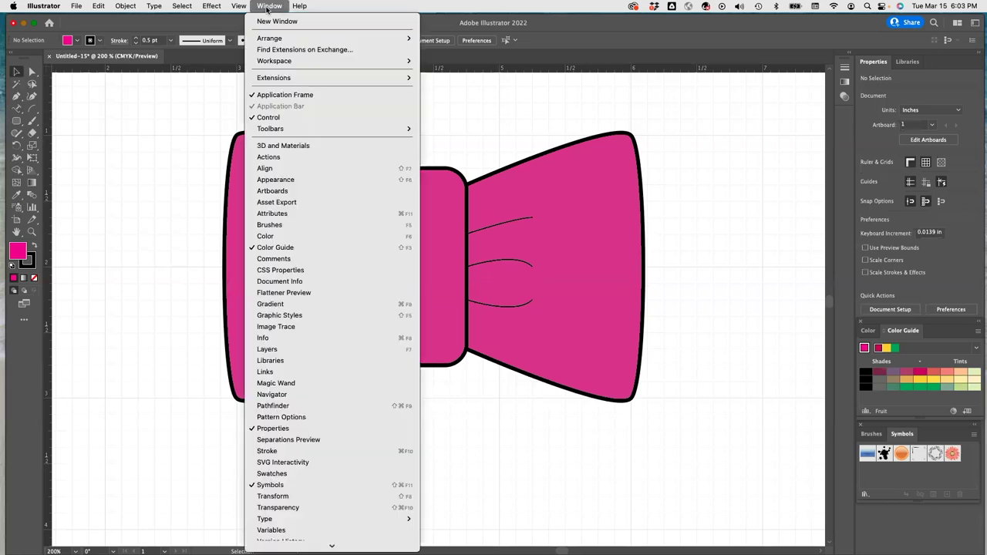
click(276, 350)
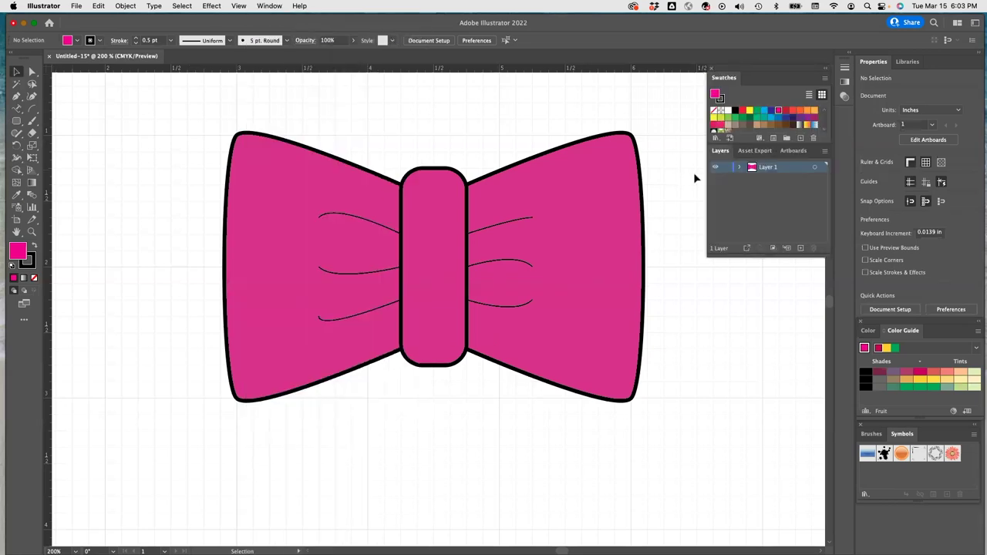
click(801, 248)
drag(766, 168, 766, 188)
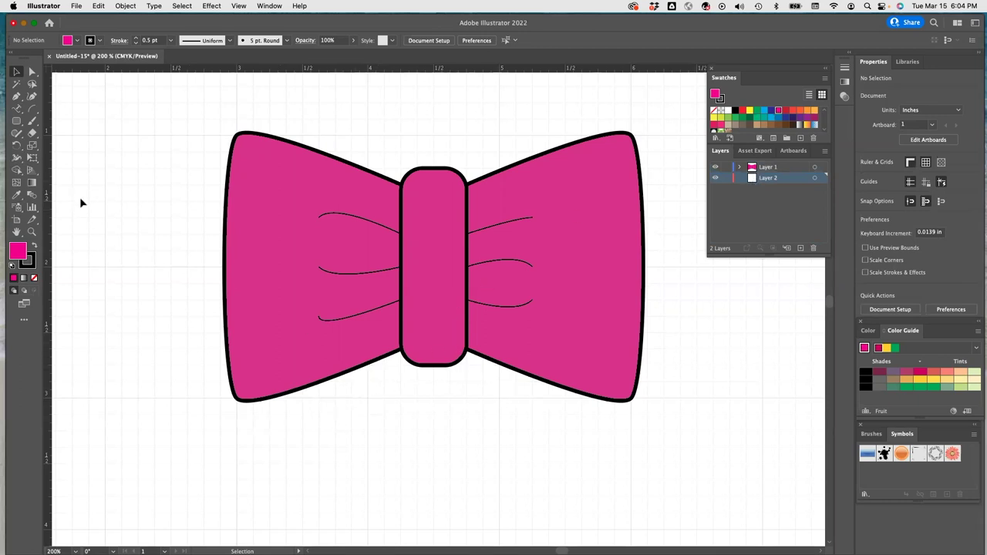
click(21, 100)
- Zoom out and draw the closed left ribbon tail hanging from the knot
click(41, 98)
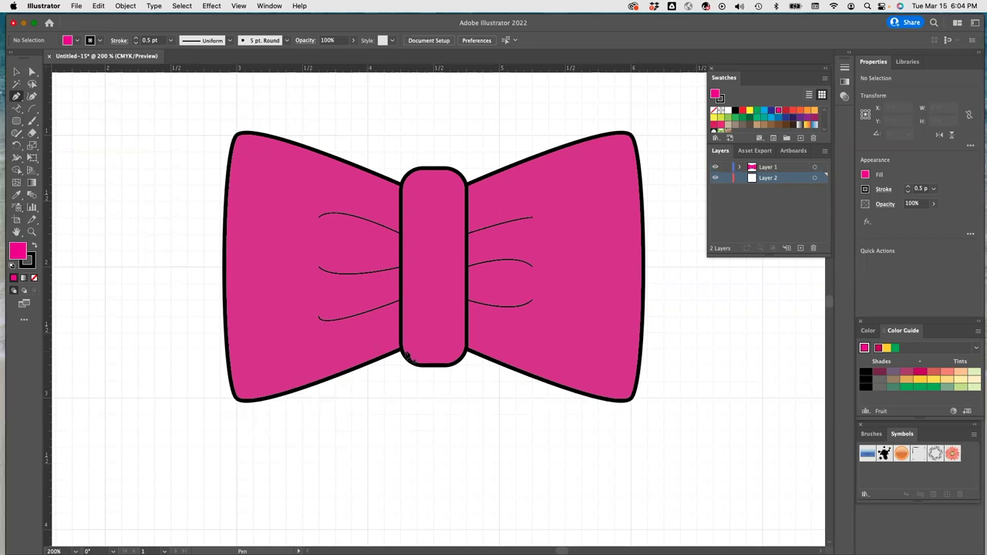
scroll(398, 375, down, 3)
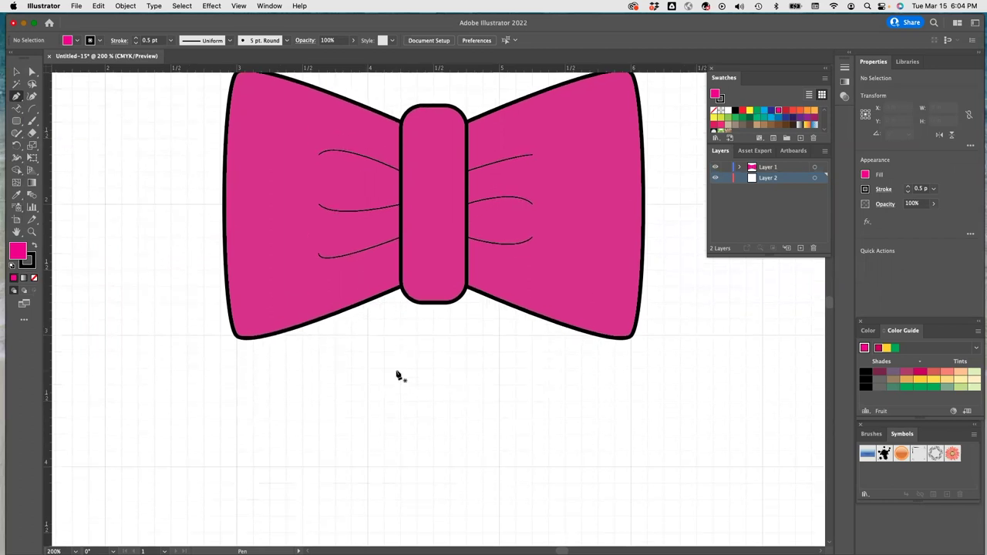
key(super+minus)
key(super+minus)
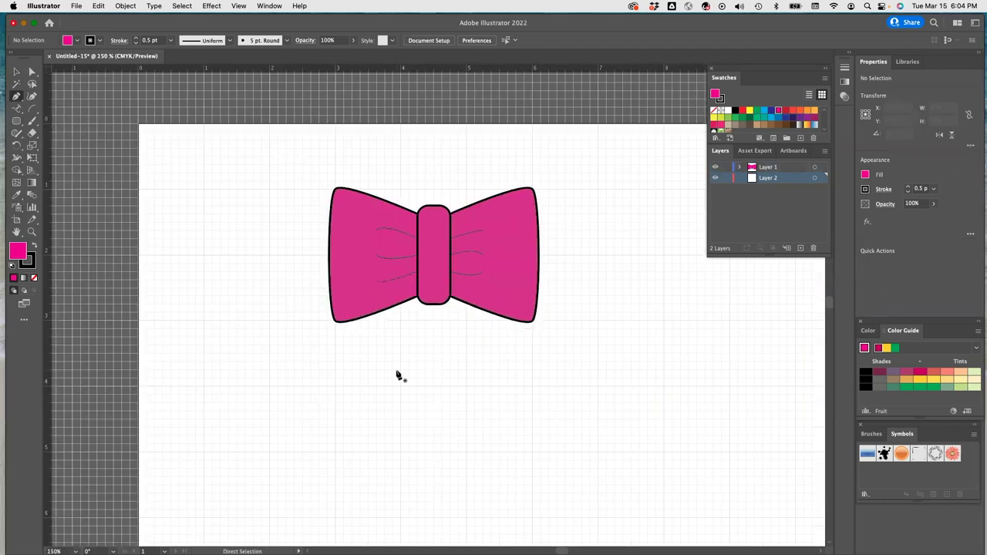
drag(424, 295, 439, 276)
click(425, 298)
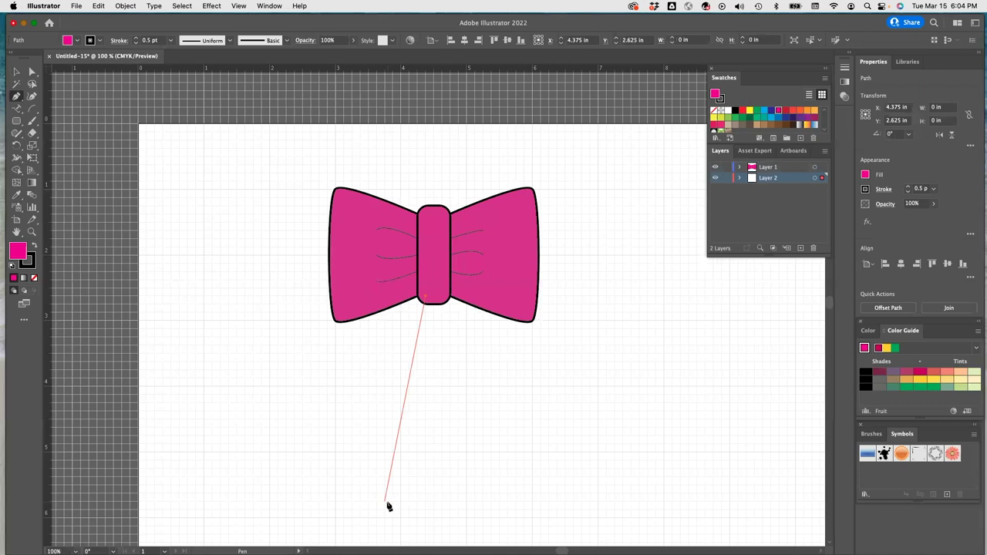
click(408, 468)
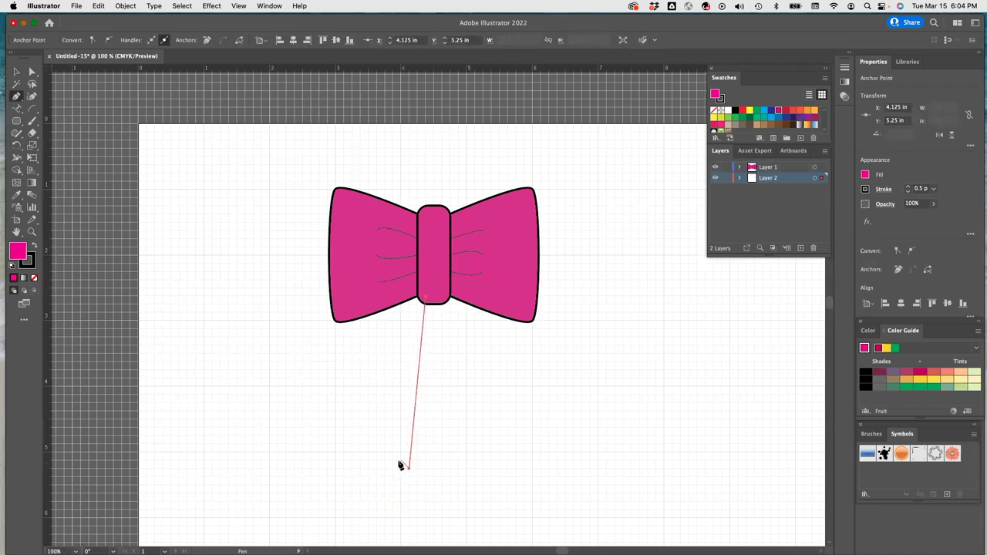
drag(369, 453, 360, 460)
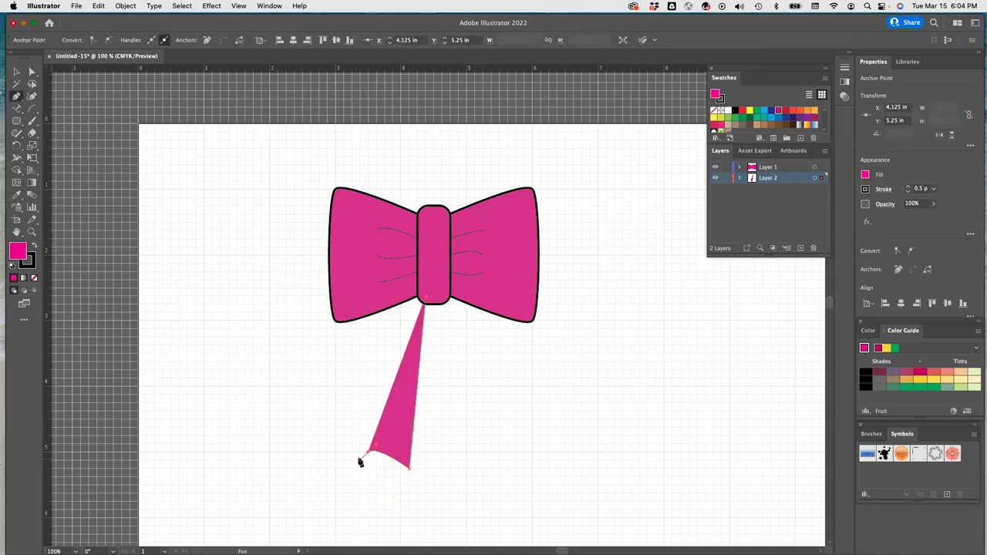
click(412, 298)
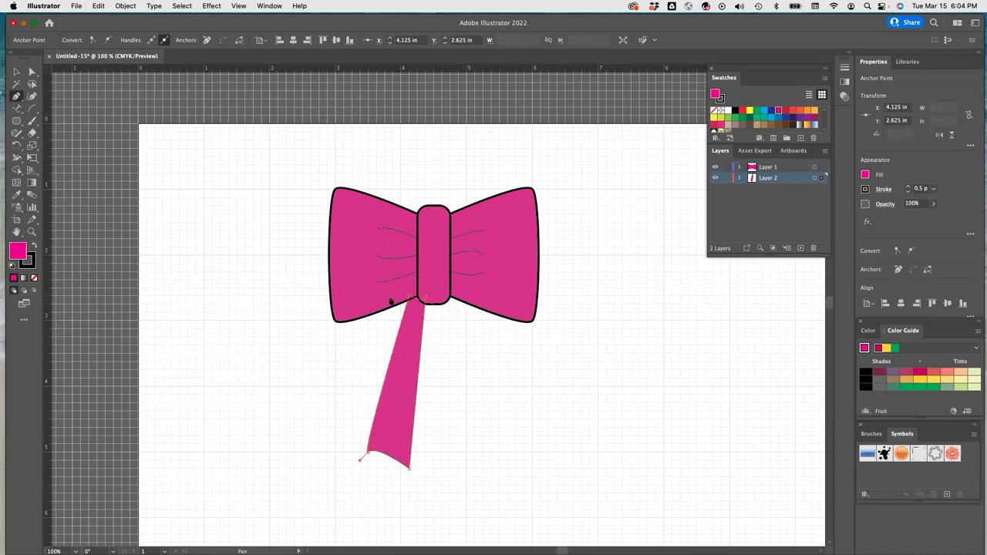
click(443, 307)
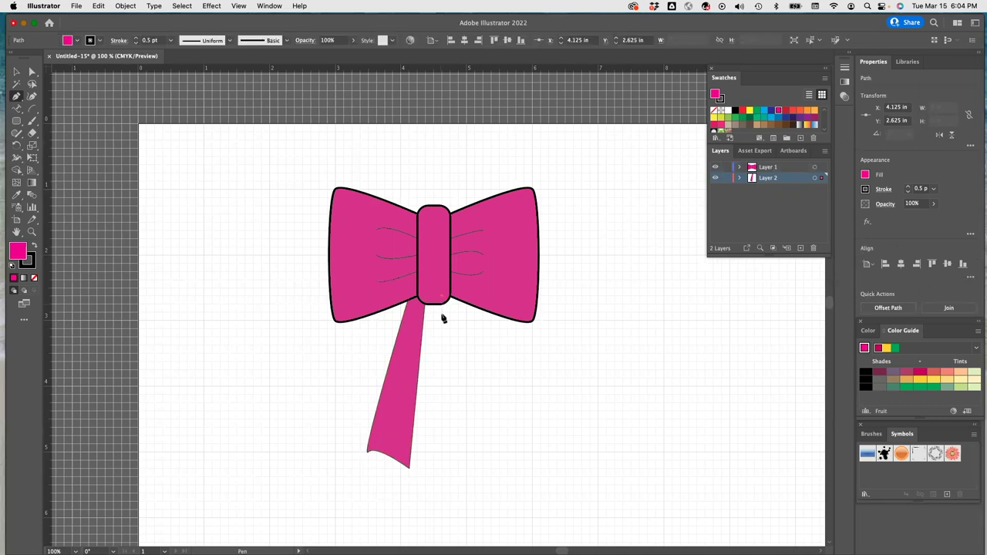
- Draw the closed right ribbon tail with a curved notched bottom edge, then deselect
click(451, 467)
drag(485, 454, 497, 462)
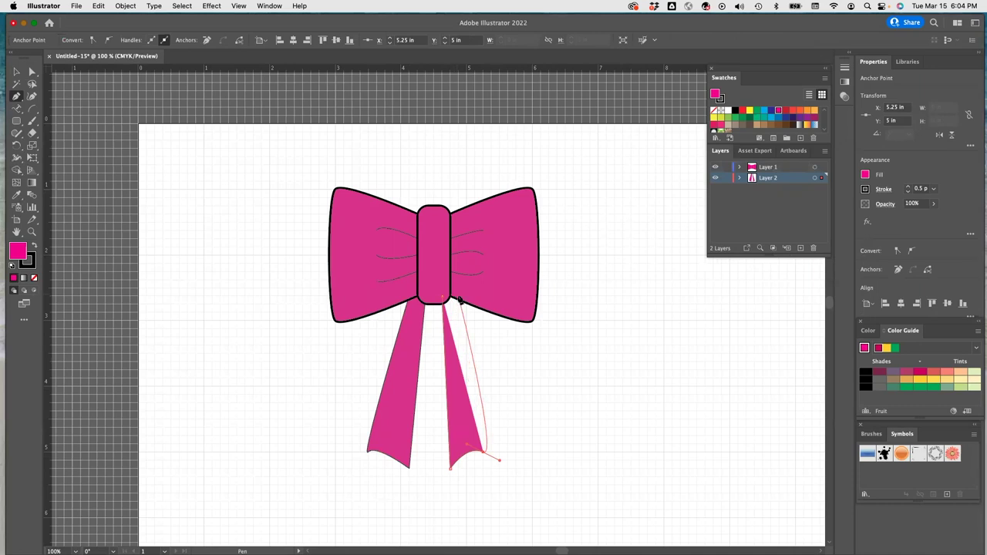
click(483, 455)
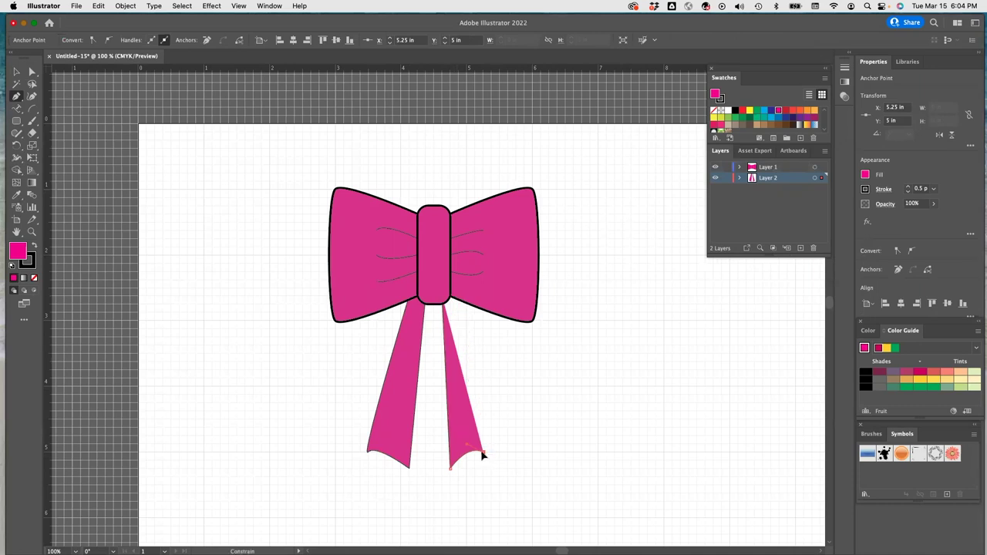
click(457, 290)
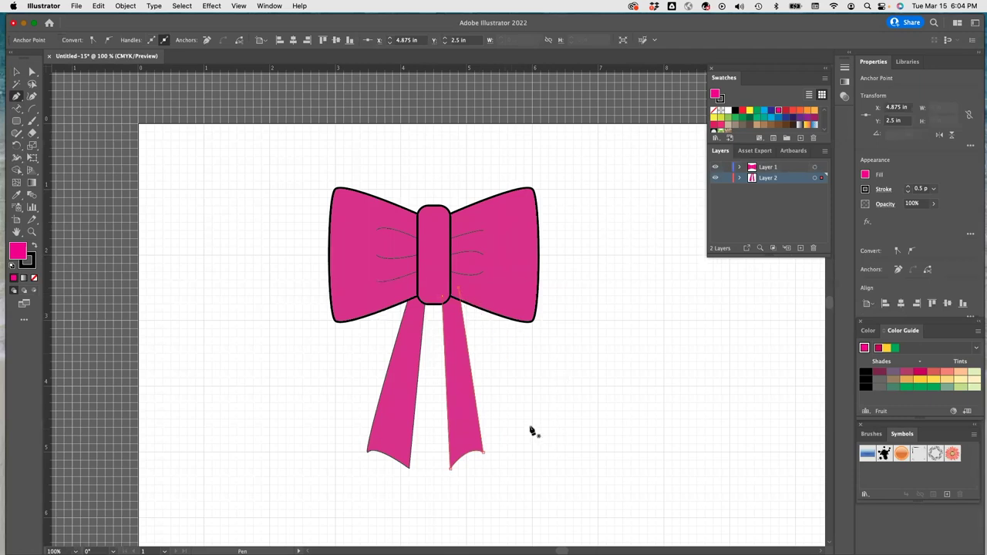
click(16, 72)
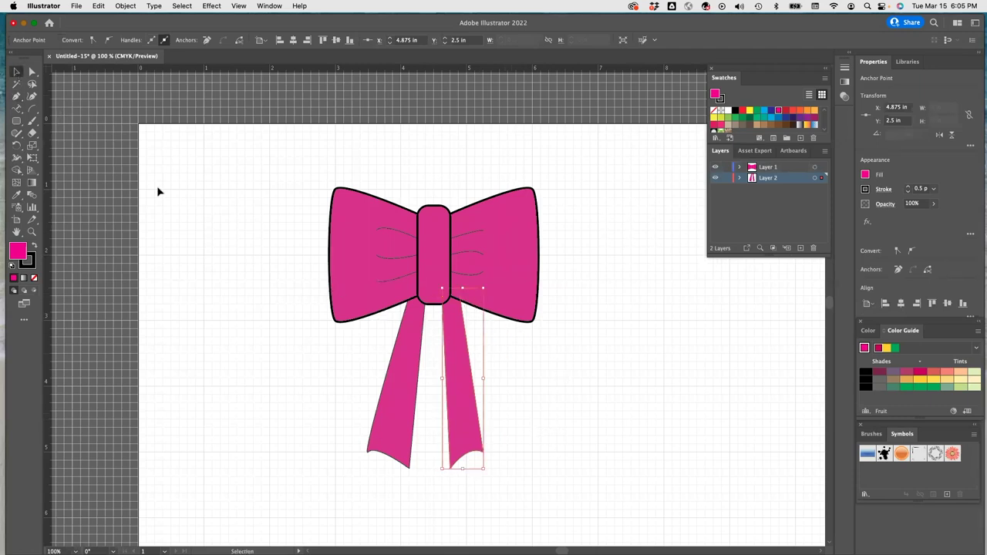
click(193, 301)
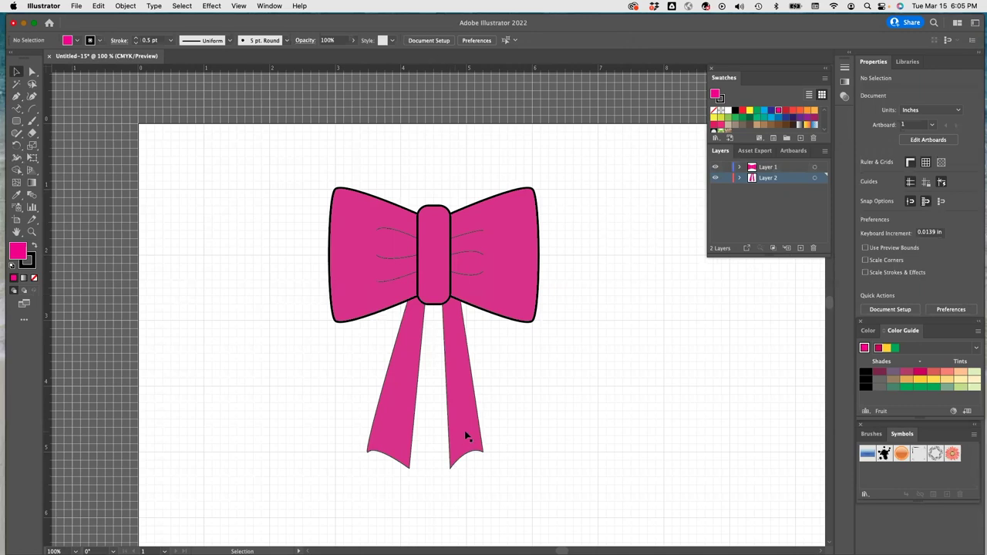
- Give both the right and left ribbon tails a 2 pt stroke
click(31, 72)
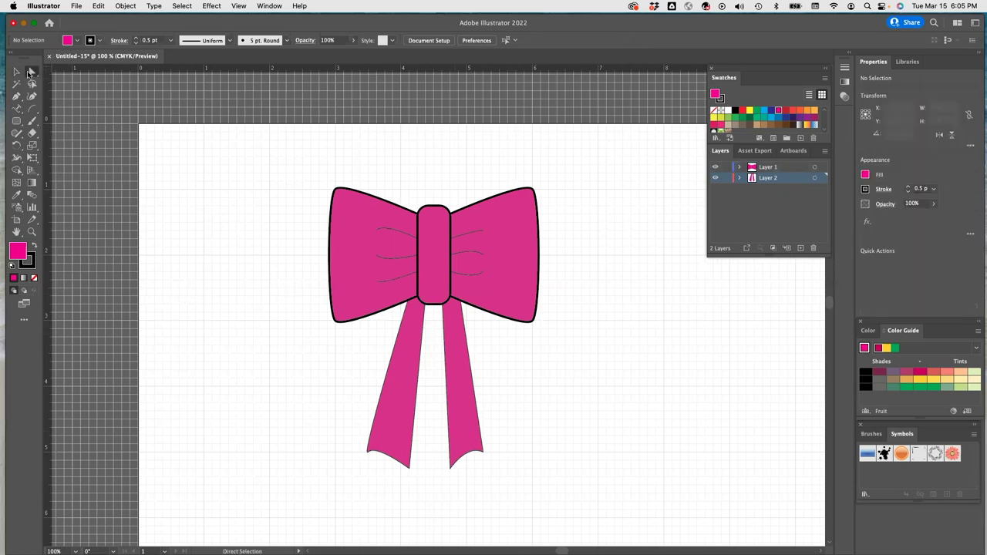
click(460, 441)
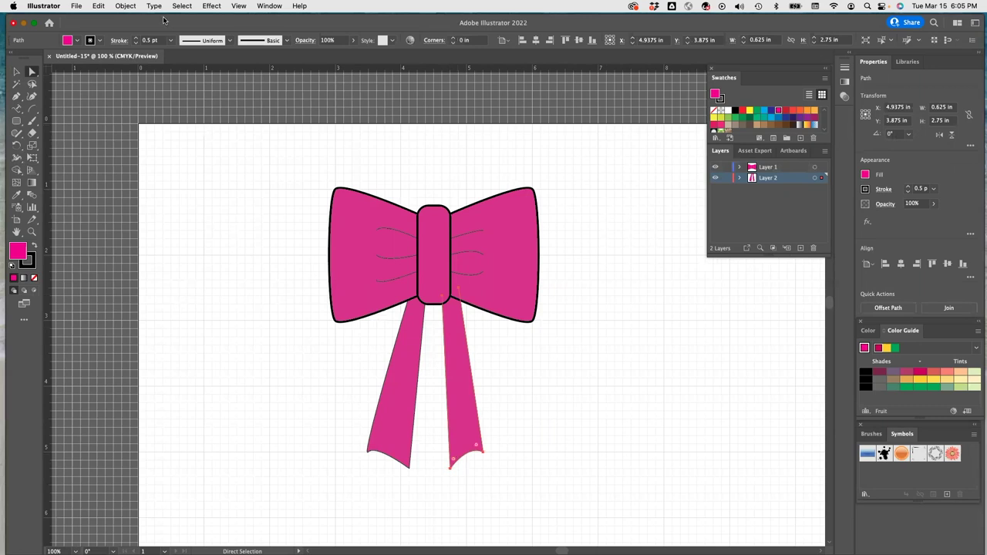
click(171, 40)
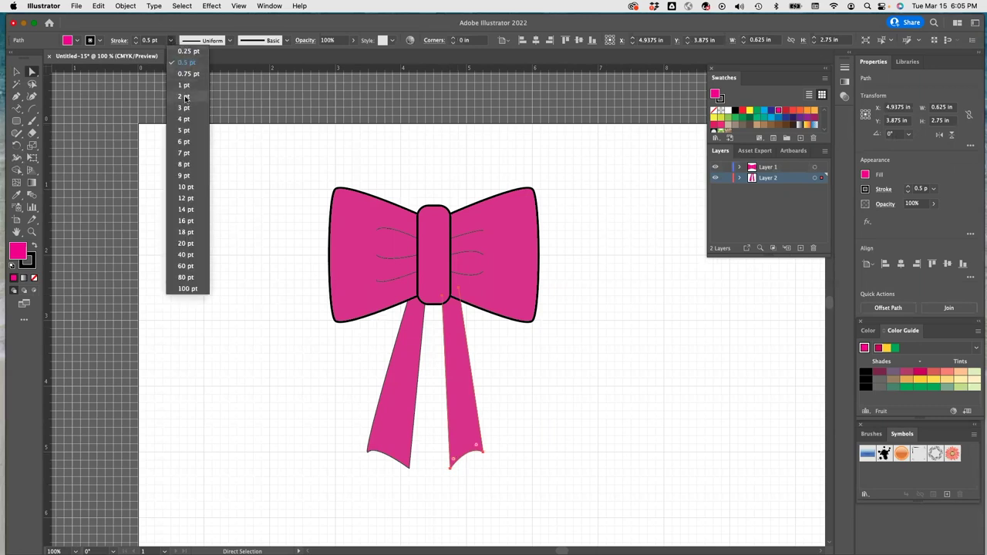
click(185, 97)
click(400, 380)
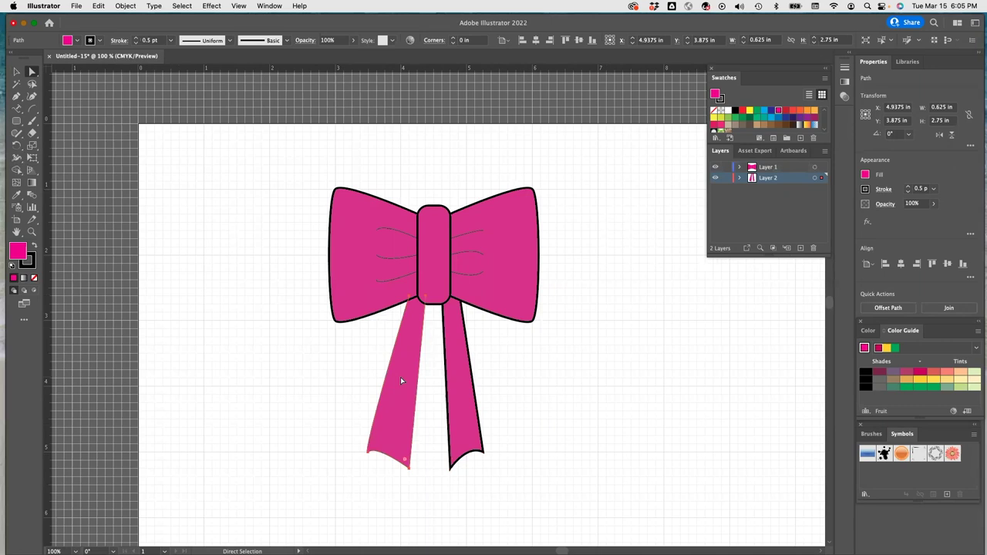
click(170, 44)
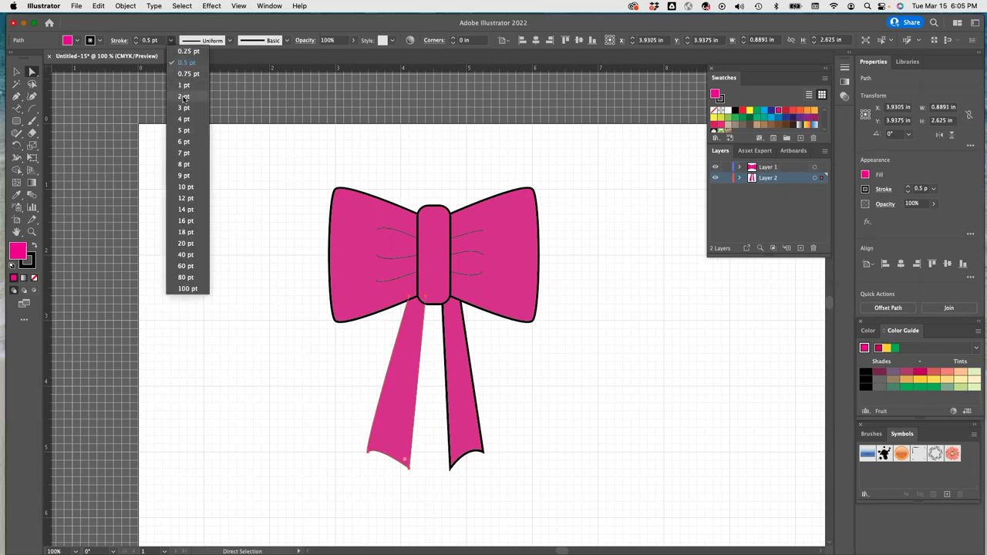
click(184, 98)
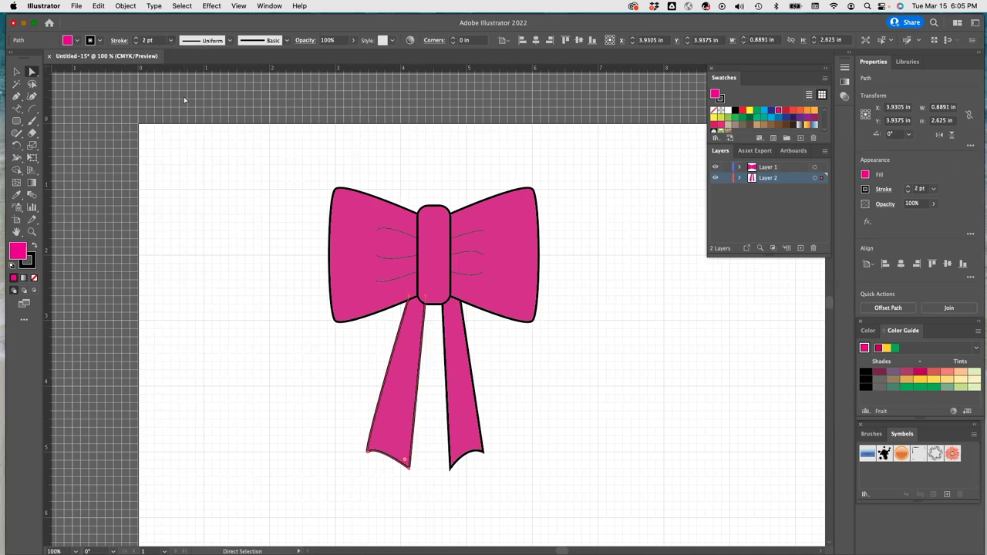
- Drag the tails' bottom and top anchor points outward so the tails spread apart
click(479, 450)
drag(483, 455, 493, 456)
click(486, 457)
click(368, 455)
drag(364, 453, 372, 457)
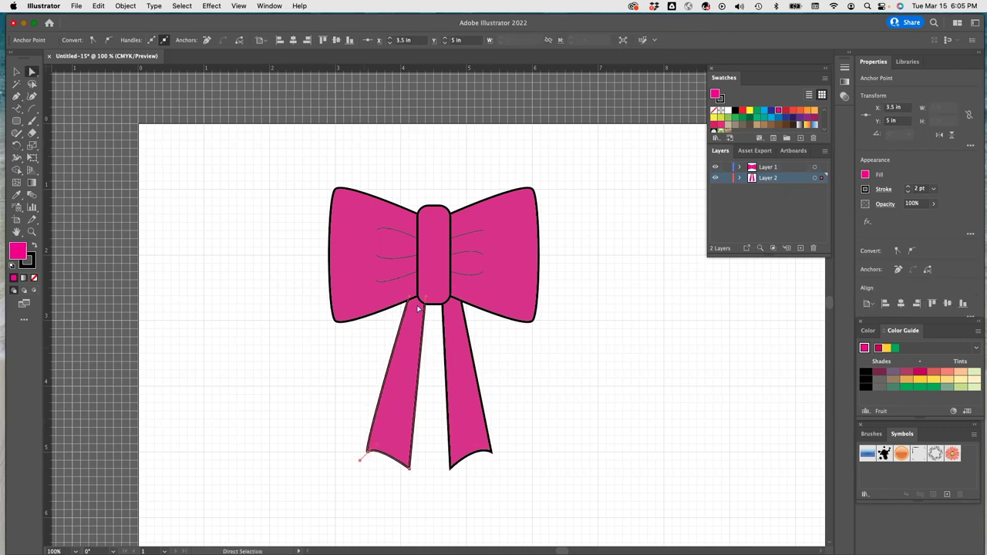
drag(410, 299, 406, 297)
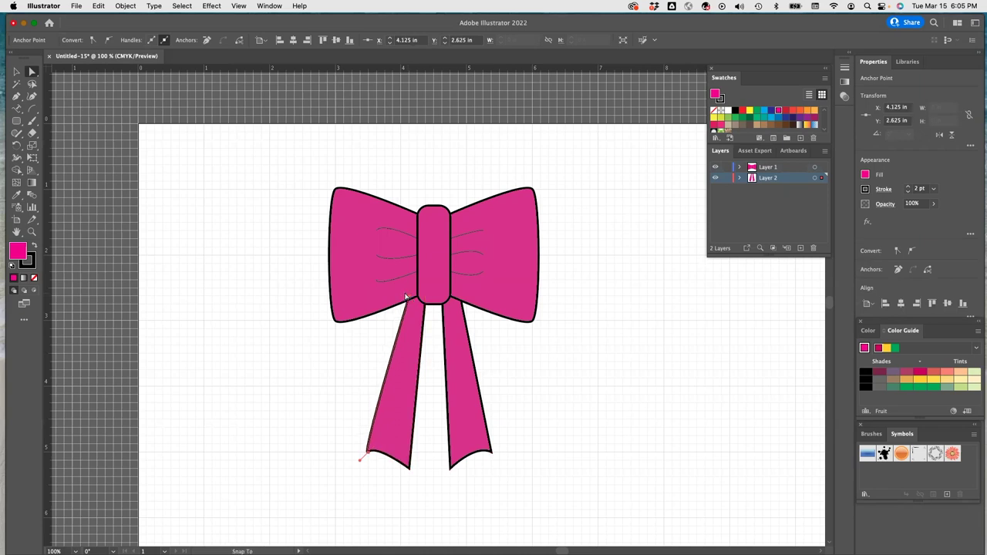
drag(406, 297, 407, 298)
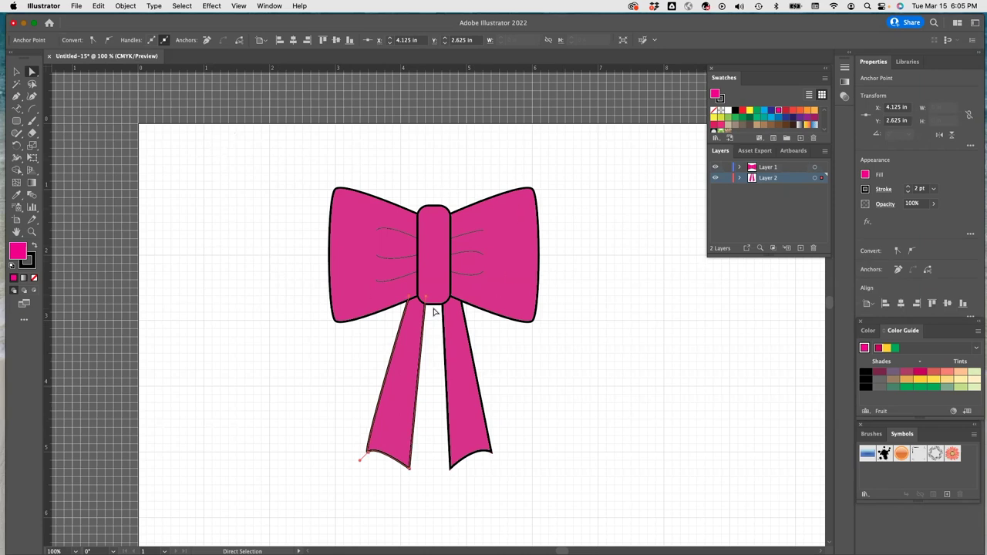
scroll(329, 163, down, 1)
scroll(329, 164, left, 1)
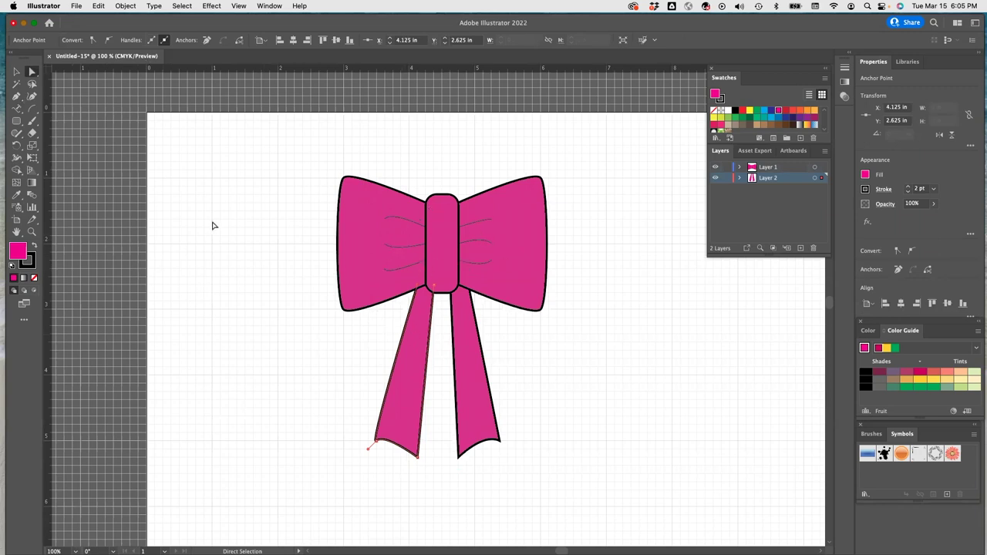
- Save a local copy named Exercise 11 Bow Tie.ai, keeping Illustrator 2020 options
click(76, 6)
click(105, 118)
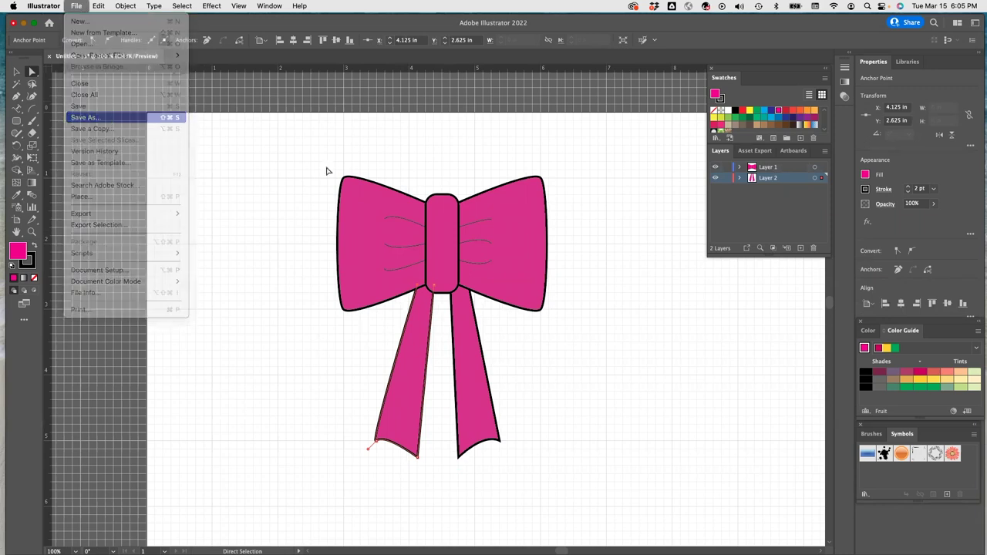
click(367, 437)
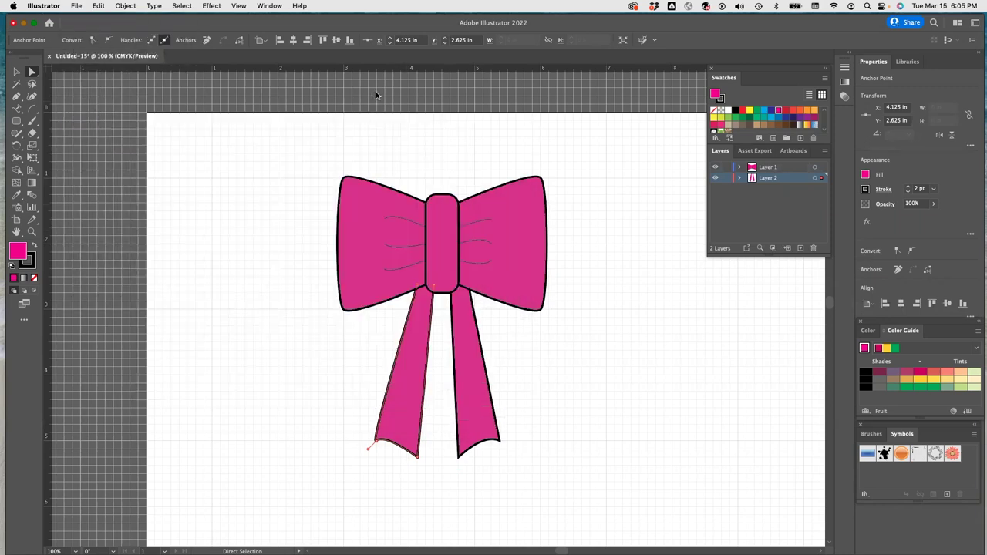
scroll(394, 232, down, 3)
click(401, 245)
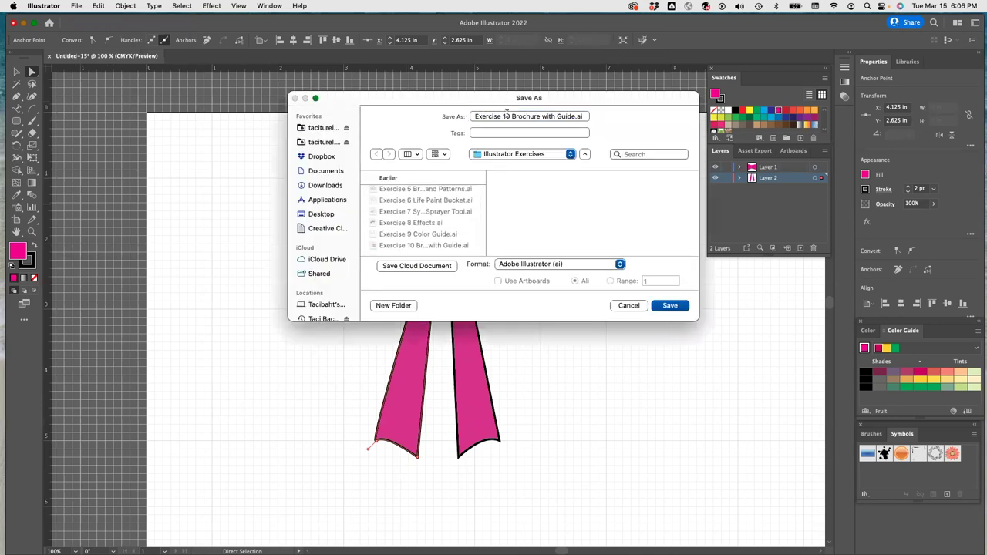
drag(506, 114, 622, 113)
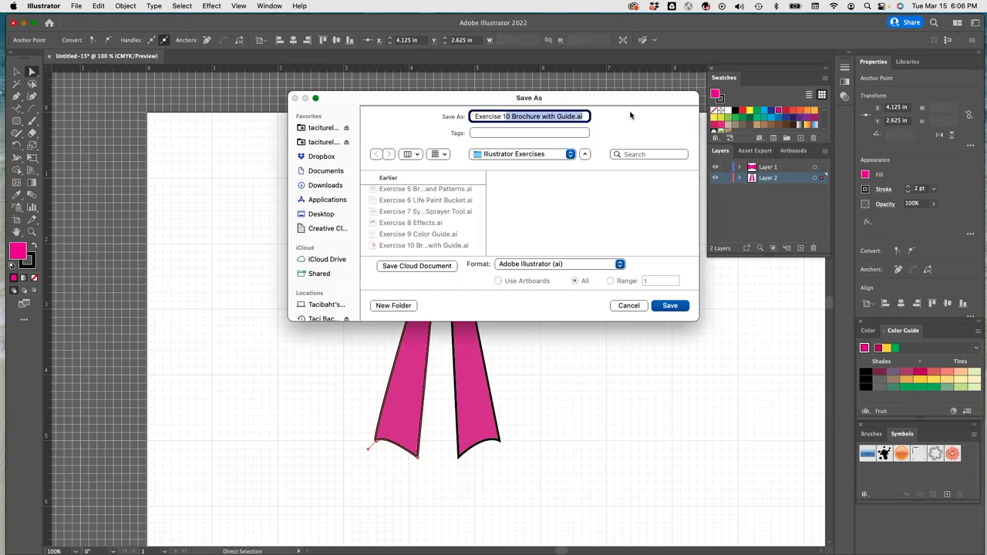
text(11 Bow Tie)
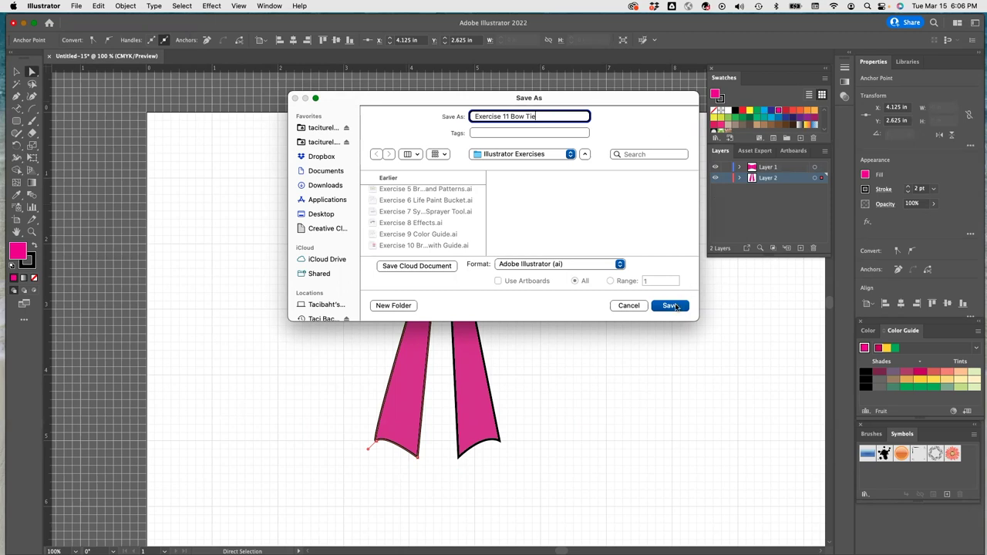
click(670, 306)
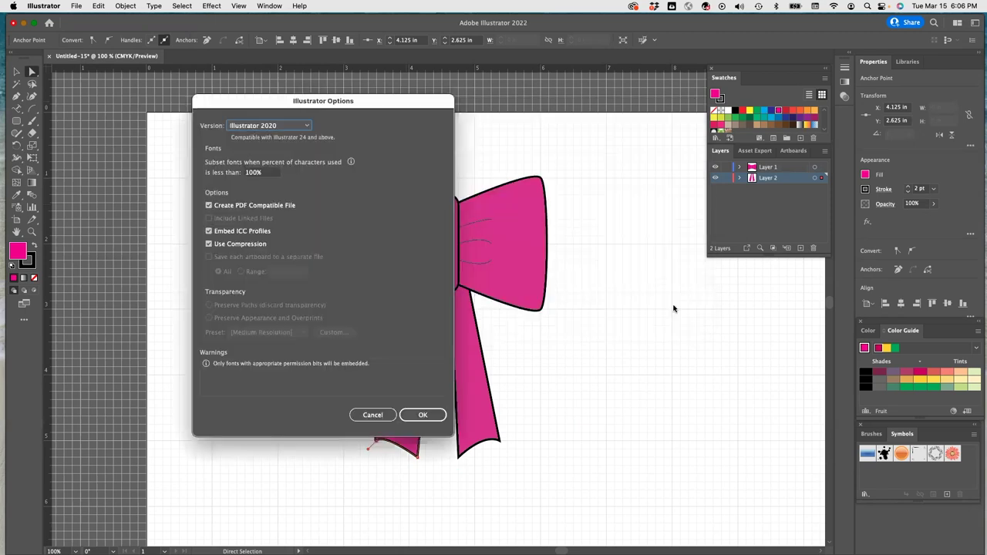
click(419, 416)
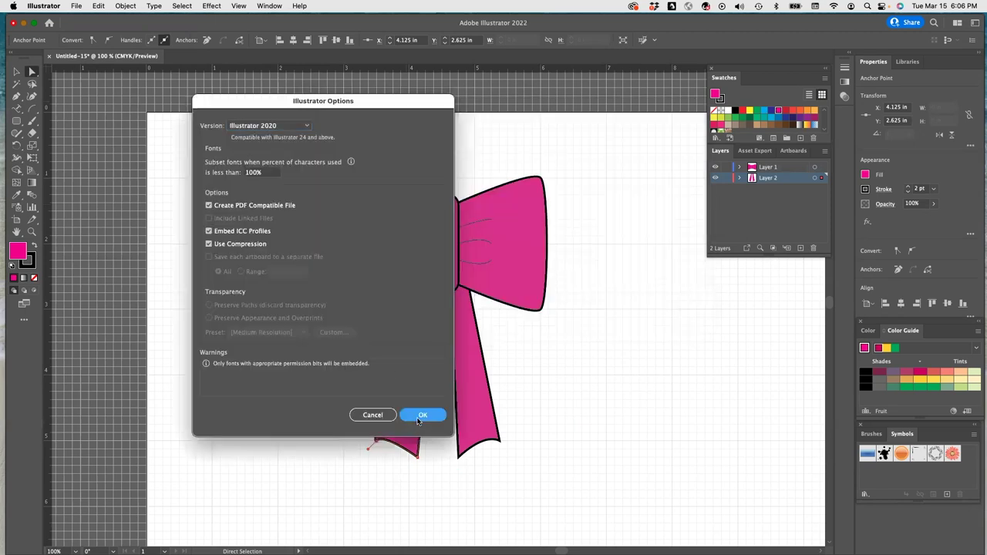